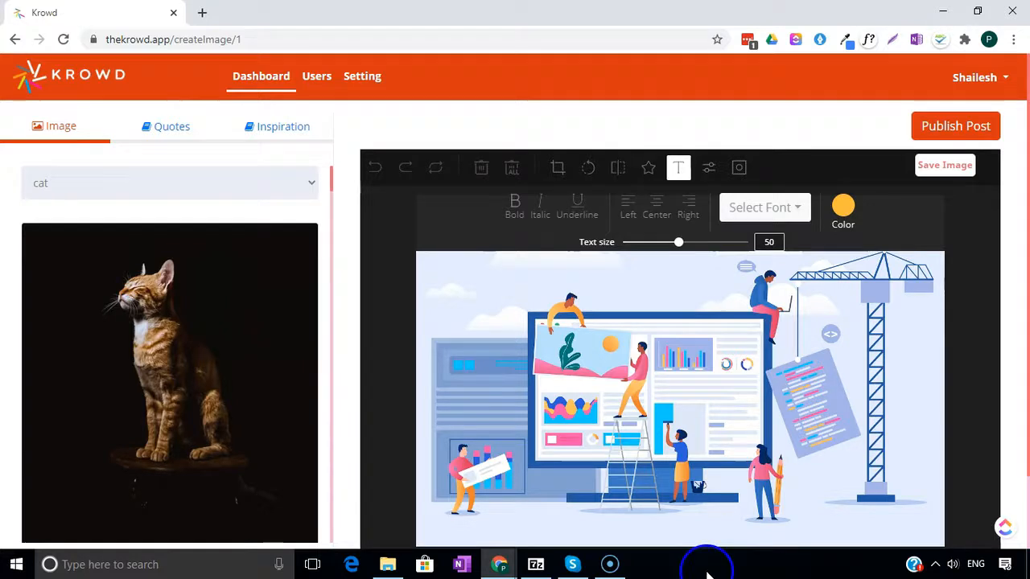
Go to the dashboard and create a new campaign, giving it a campaign name
click(264, 82)
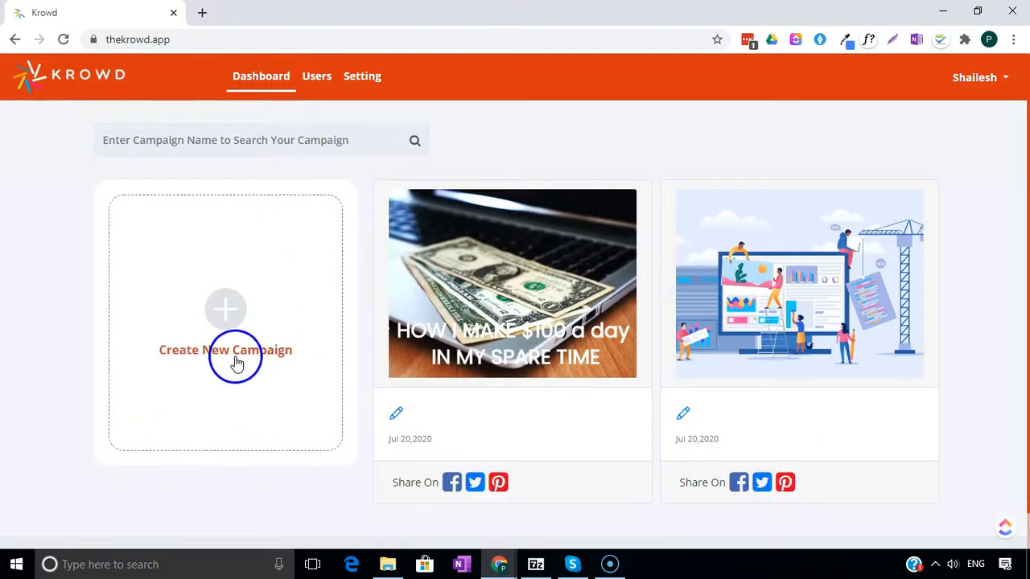
click(225, 316)
click(498, 168)
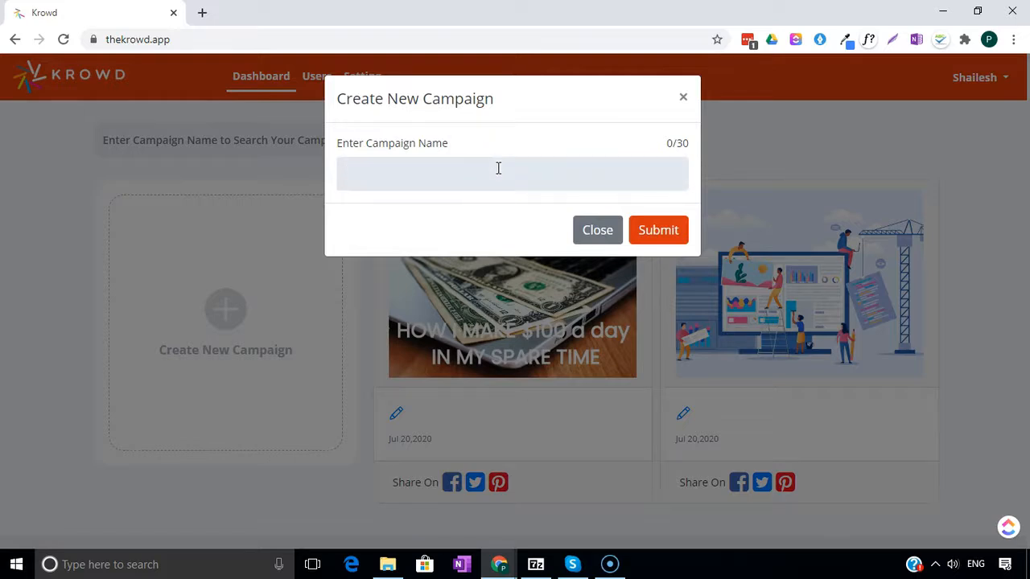
Search for pins related to the keyword Meditation
click(508, 333)
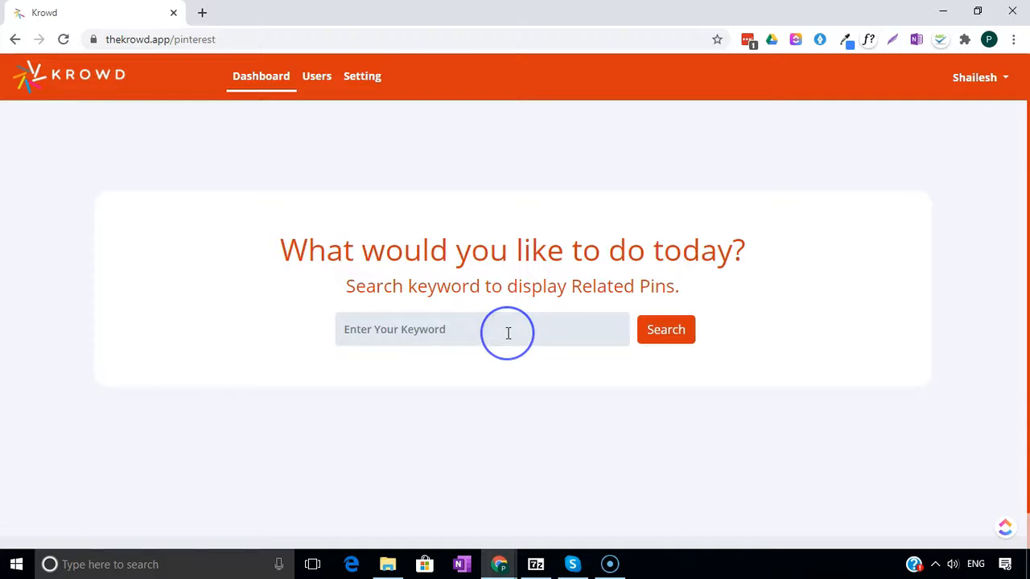
text(Med)
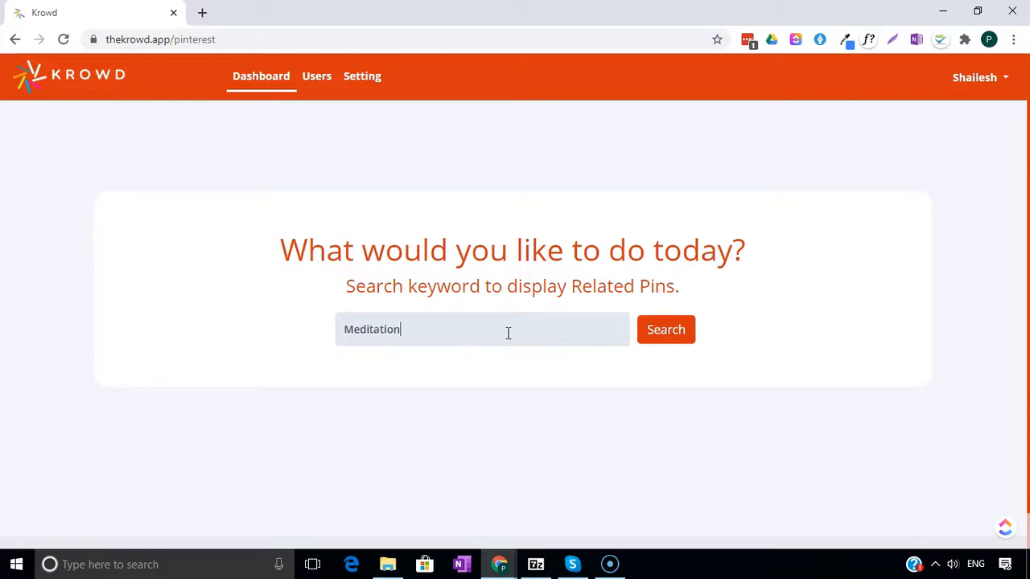
text(itation)
click(665, 335)
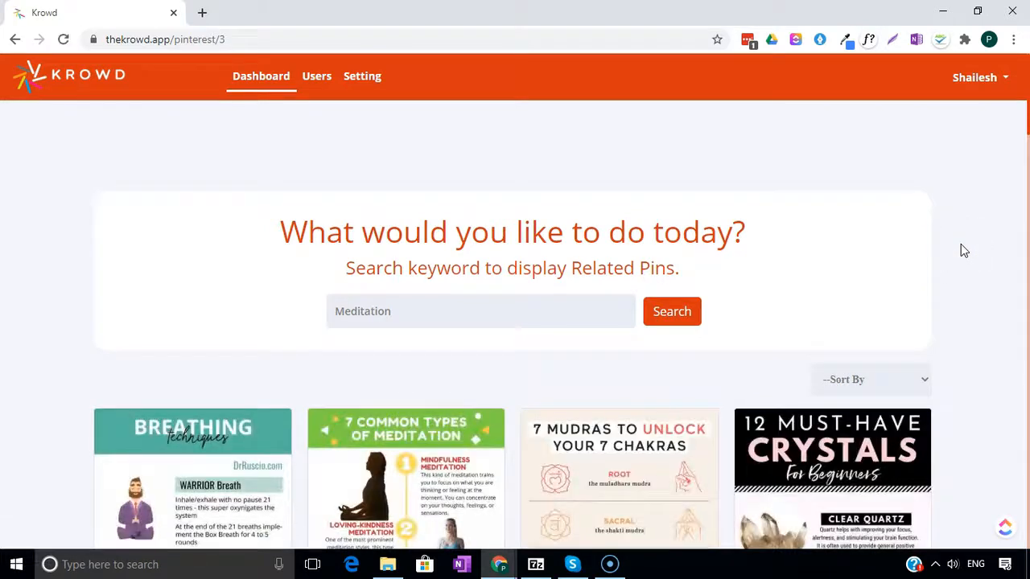
Look through the Meditation pin results and examine their like and pin counts
scroll(961, 244, down, 1)
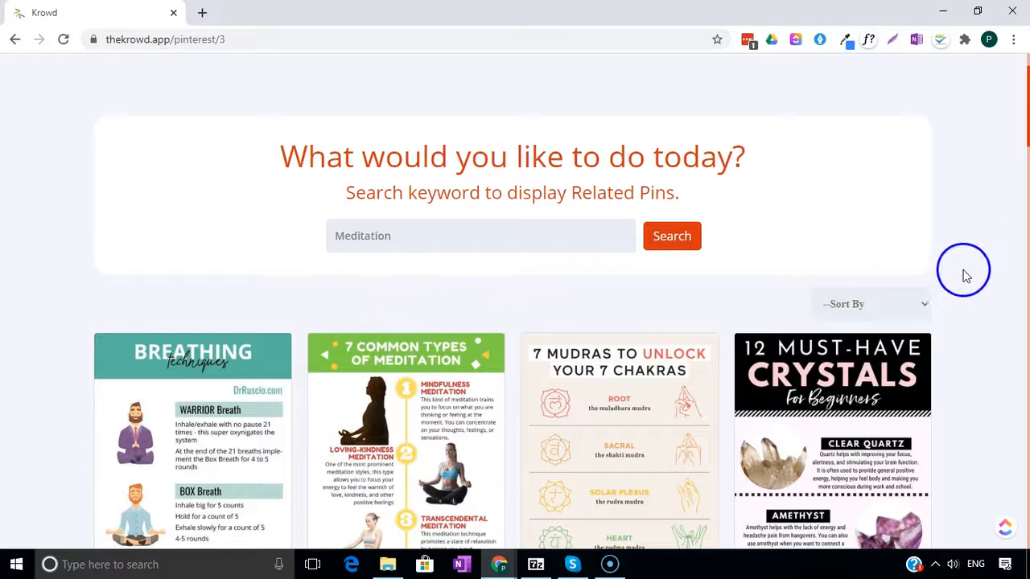
scroll(981, 278, down, 2)
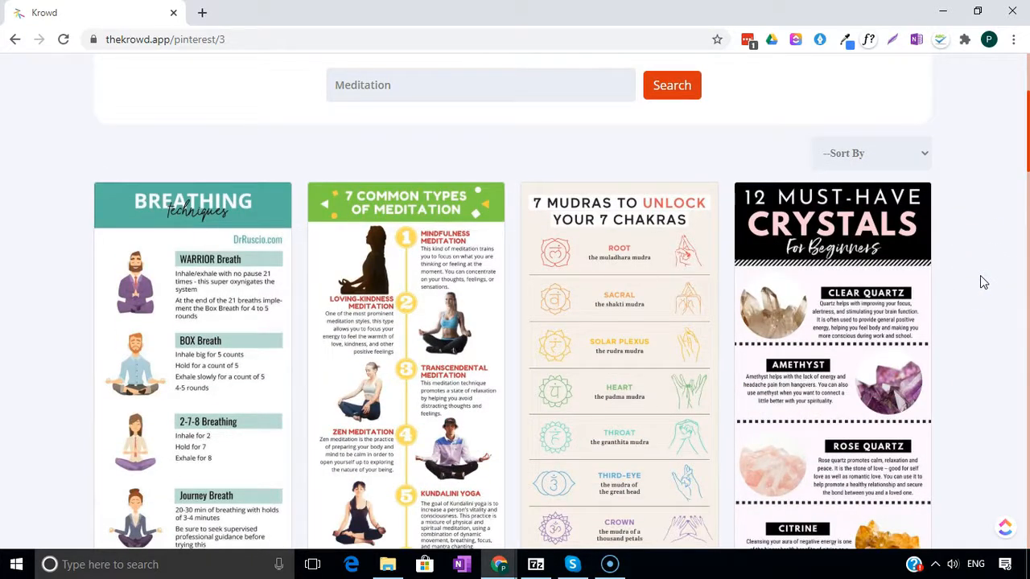
scroll(980, 281, down, 2)
scroll(980, 282, down, 3)
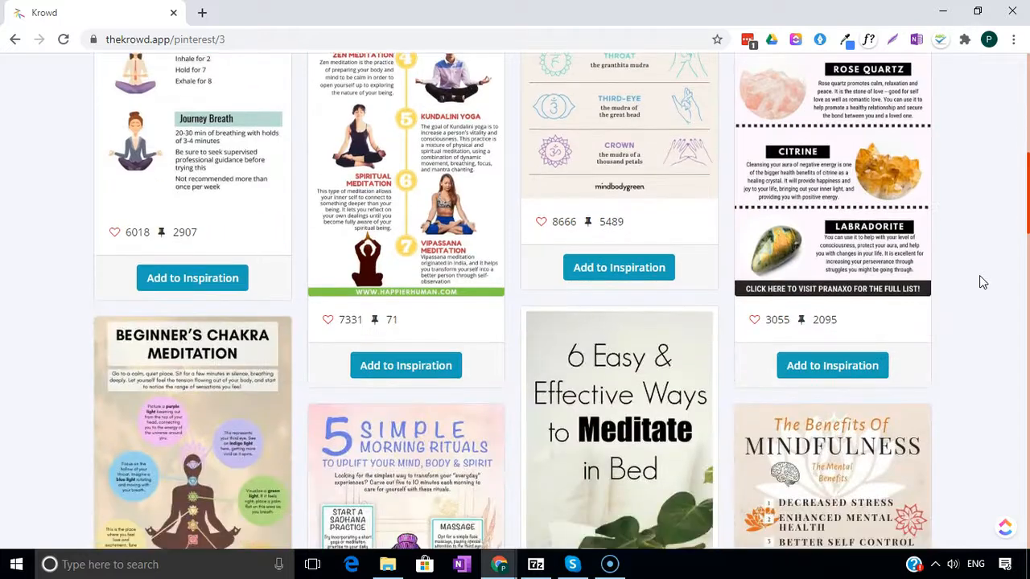
scroll(980, 282, up, 3)
scroll(981, 282, up, 2)
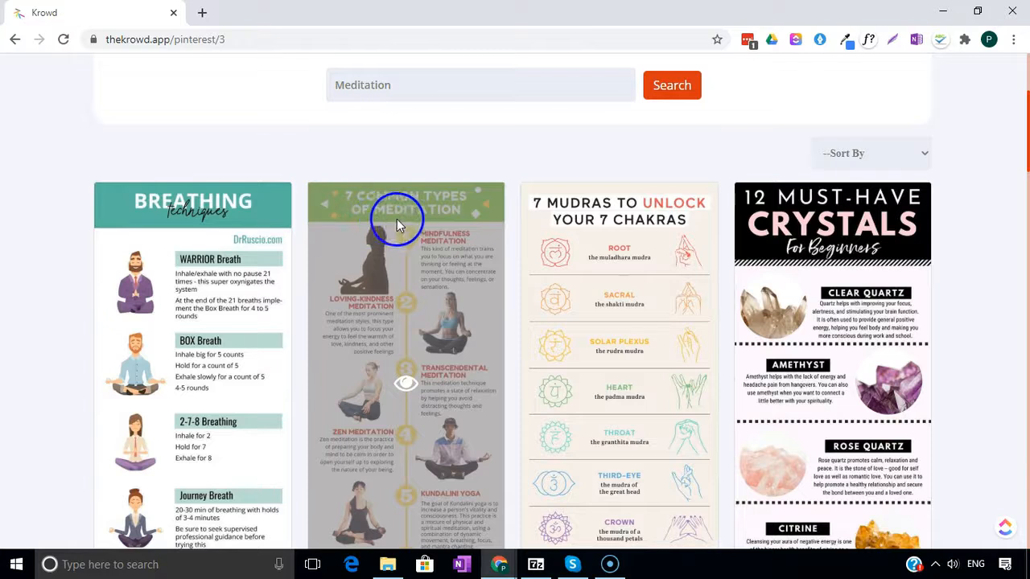
scroll(990, 237, down, 3)
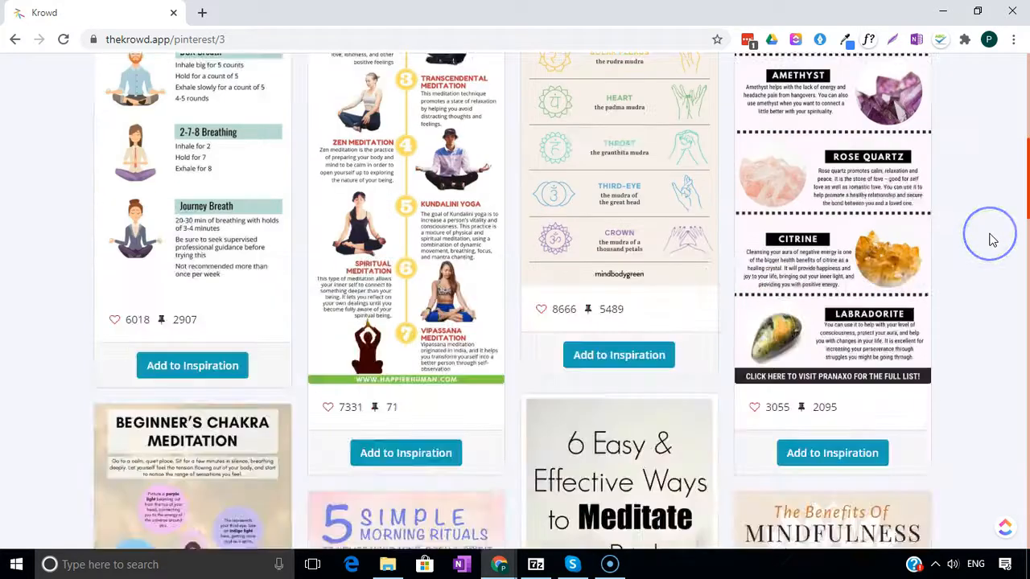
scroll(991, 239, down, 1)
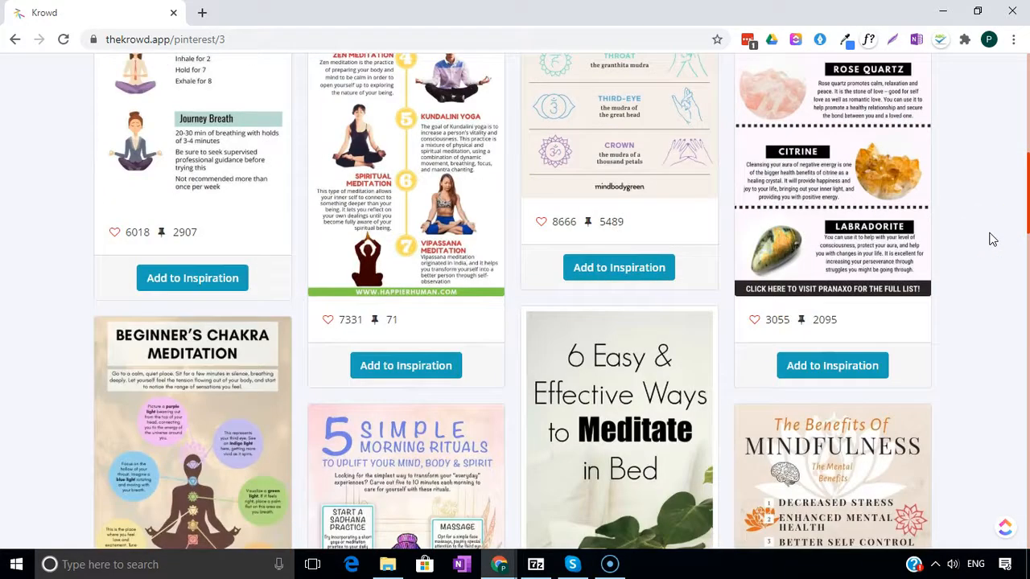
click(37, 247)
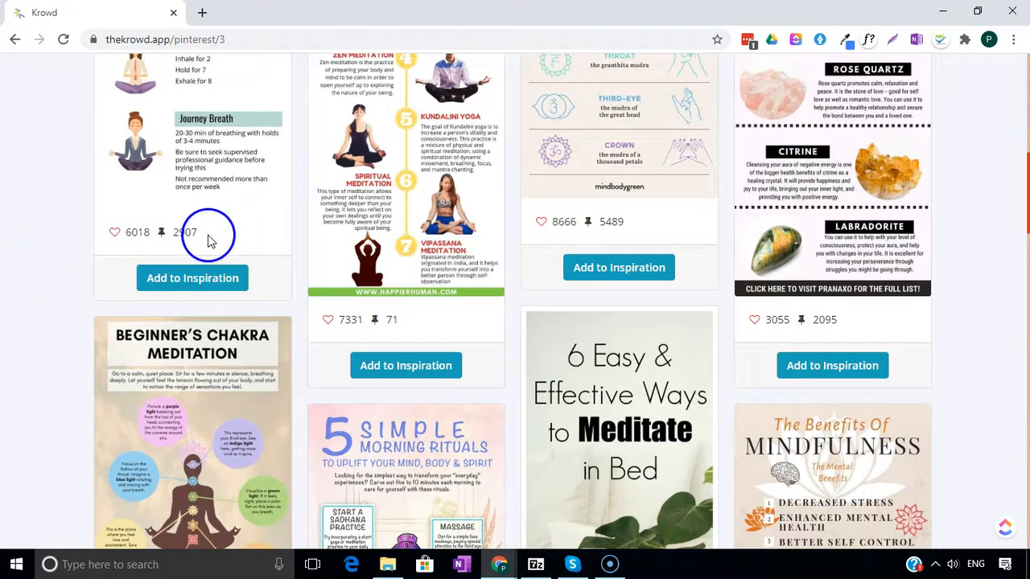
scroll(995, 256, up, 5)
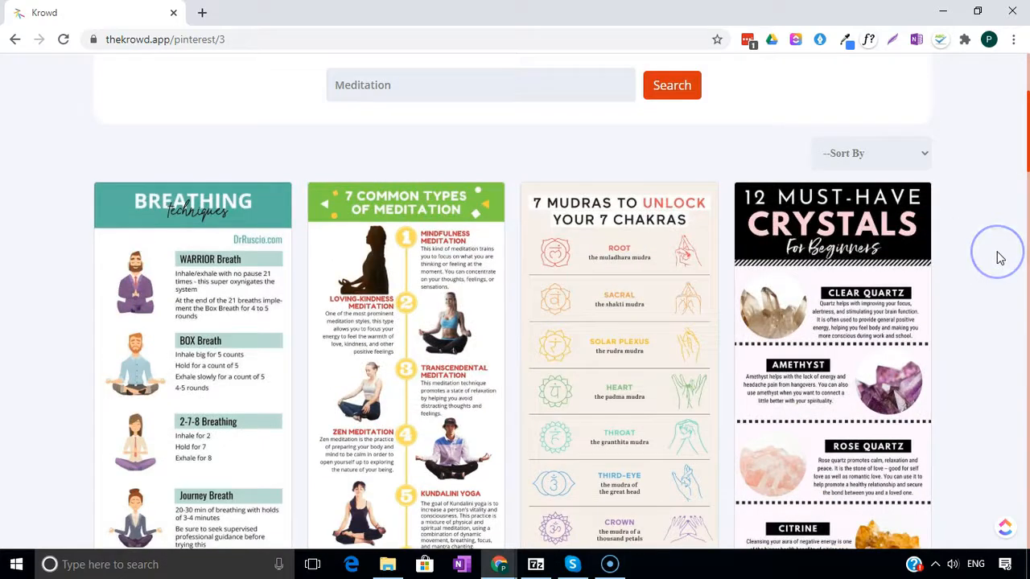
Add the "6 Easy & Effective Ways to Meditate in Bed" and "be mindful NOW" pins to the campaign's inspiration
scroll(999, 257, down, 2)
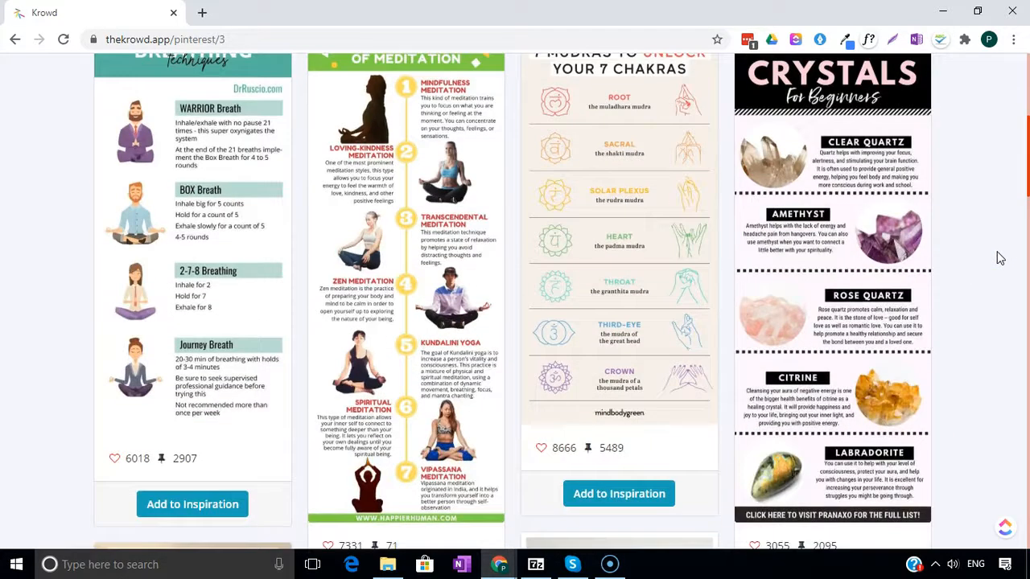
scroll(999, 258, down, 4)
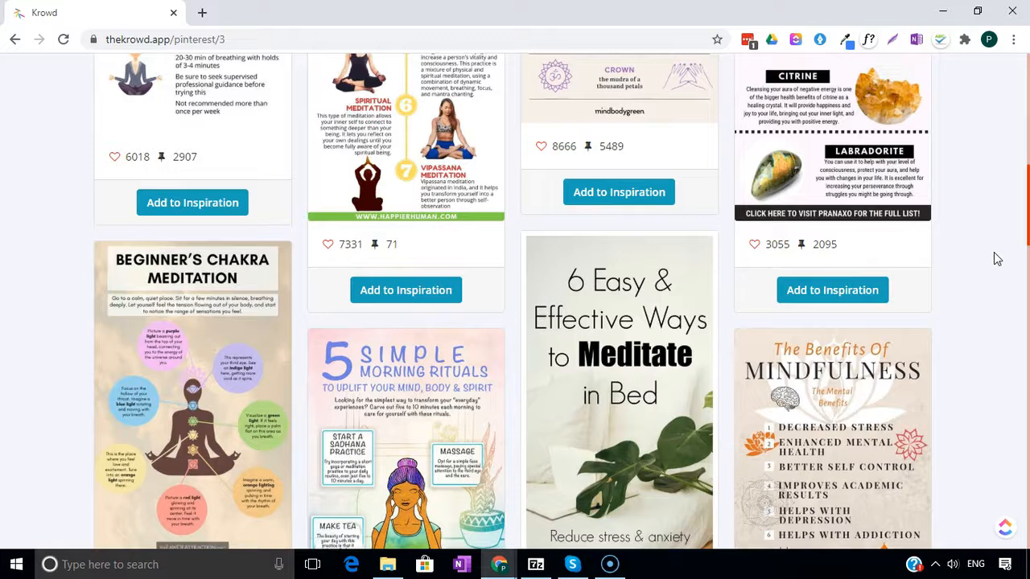
scroll(986, 266, down, 1)
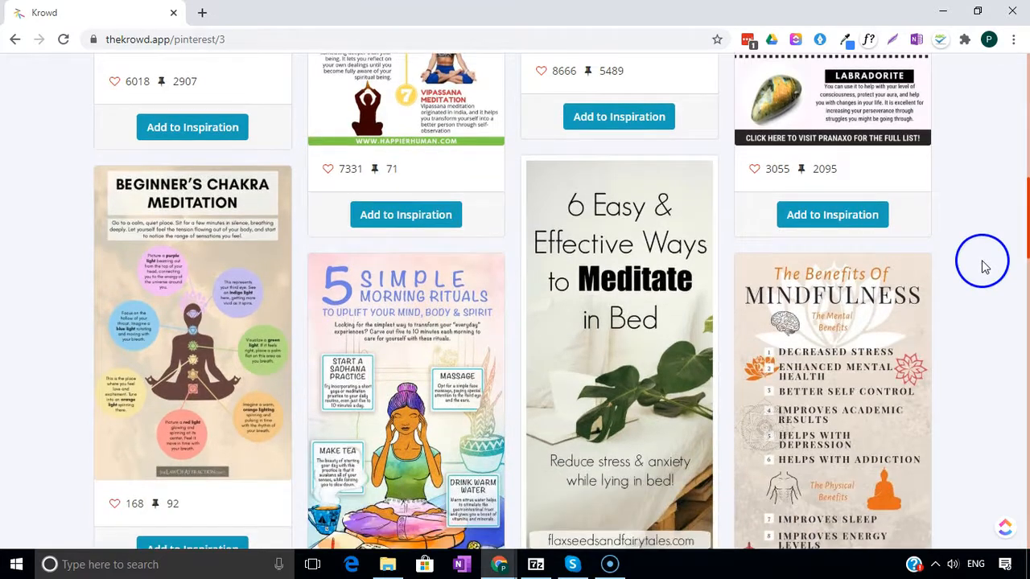
scroll(650, 355, down, 1)
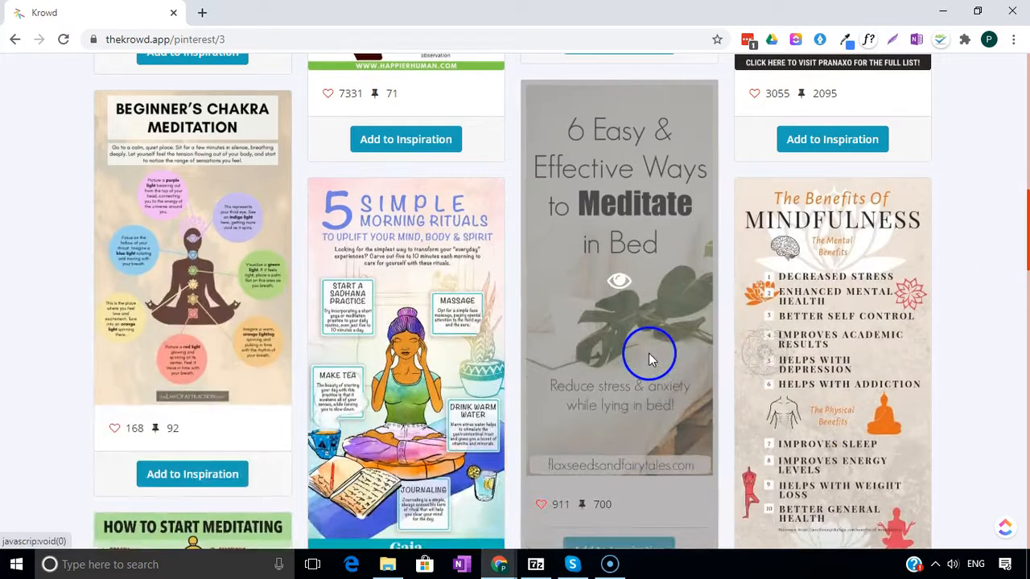
scroll(649, 353, down, 2)
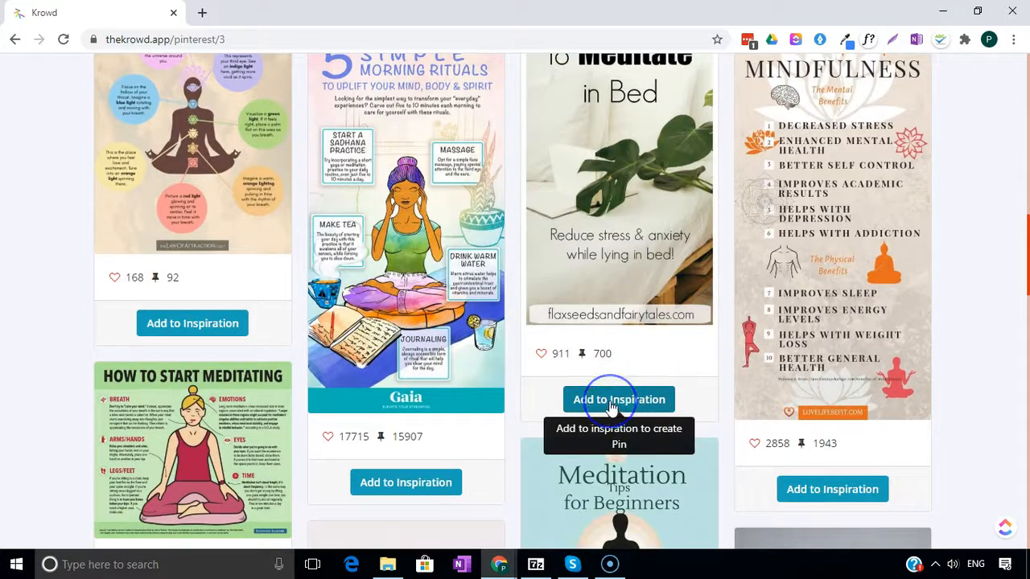
click(612, 405)
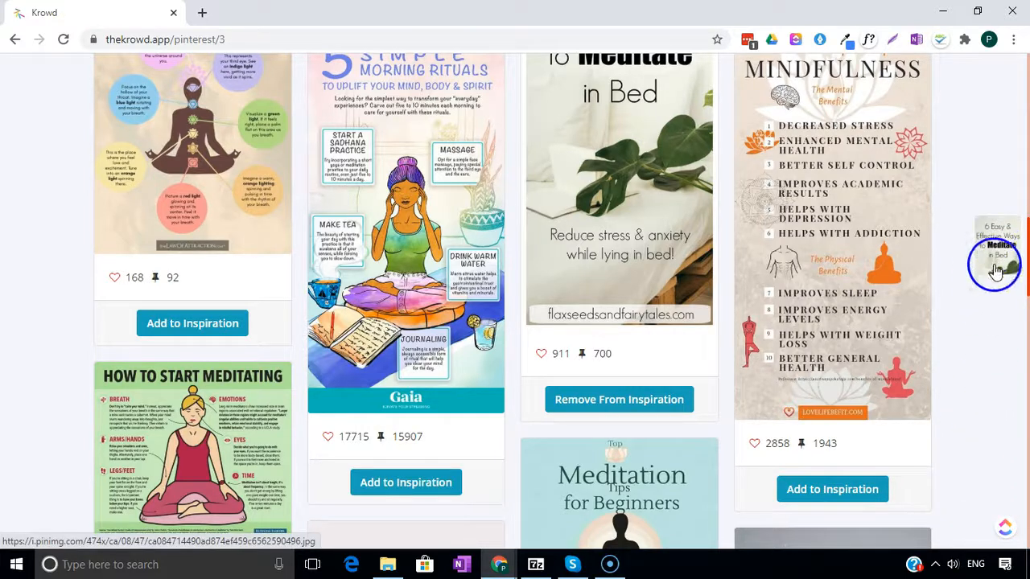
scroll(955, 379, down, 6)
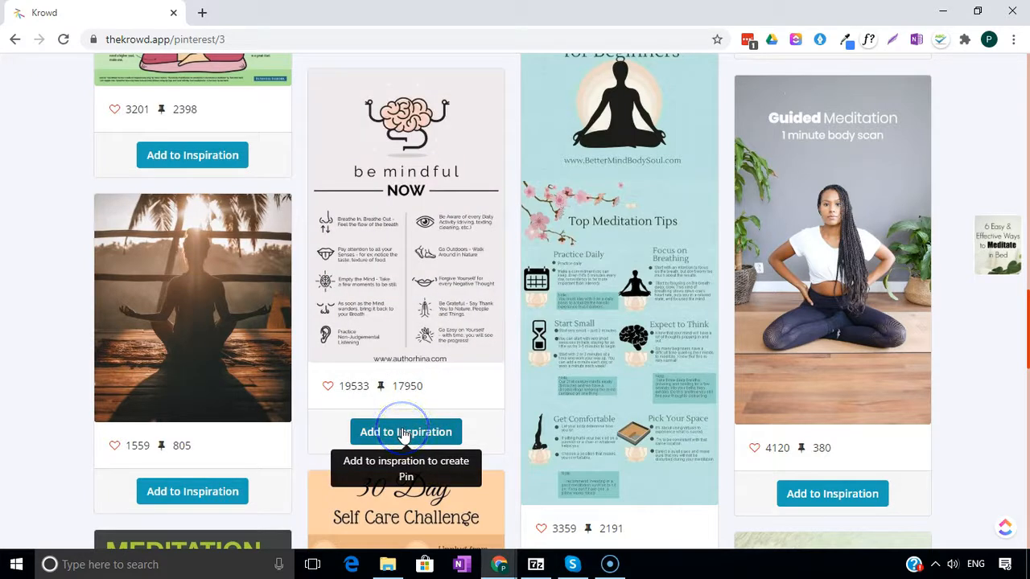
click(406, 432)
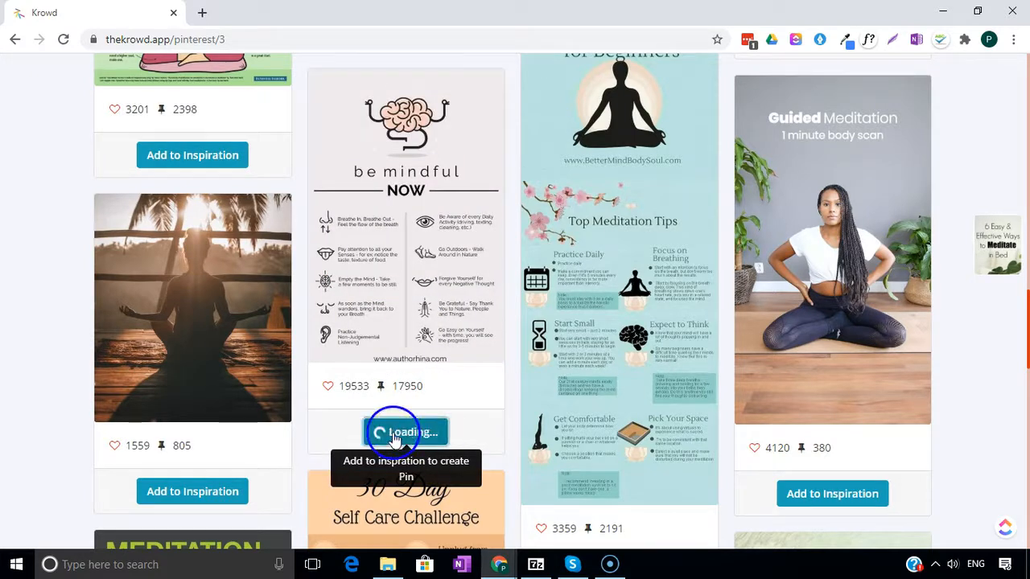
Add the "Quiet the mind and the soul will speak" and "Meditation is the journey from sound to silence" quote pins to the inspiration
scroll(970, 372, down, 5)
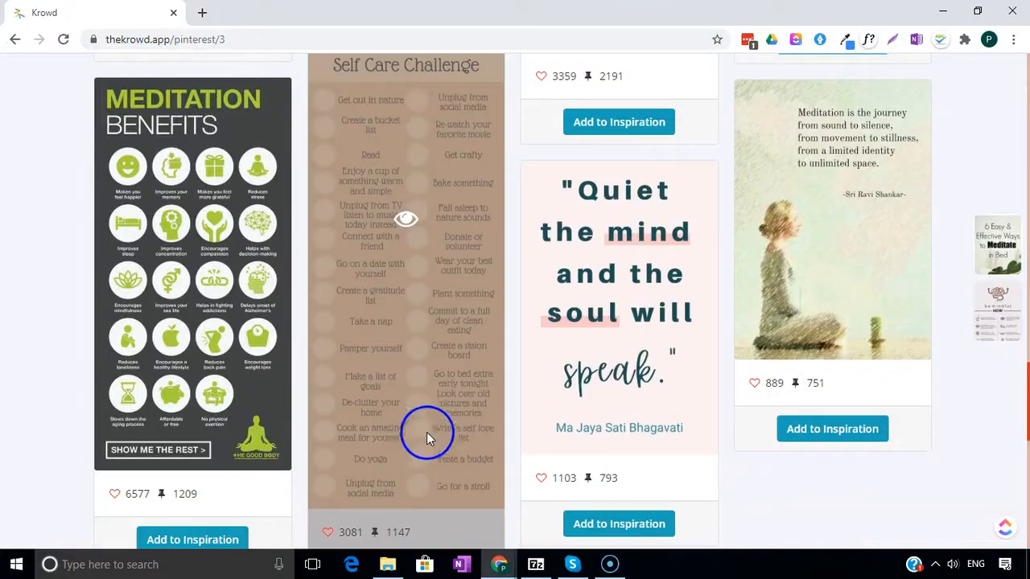
scroll(413, 526, down, 1)
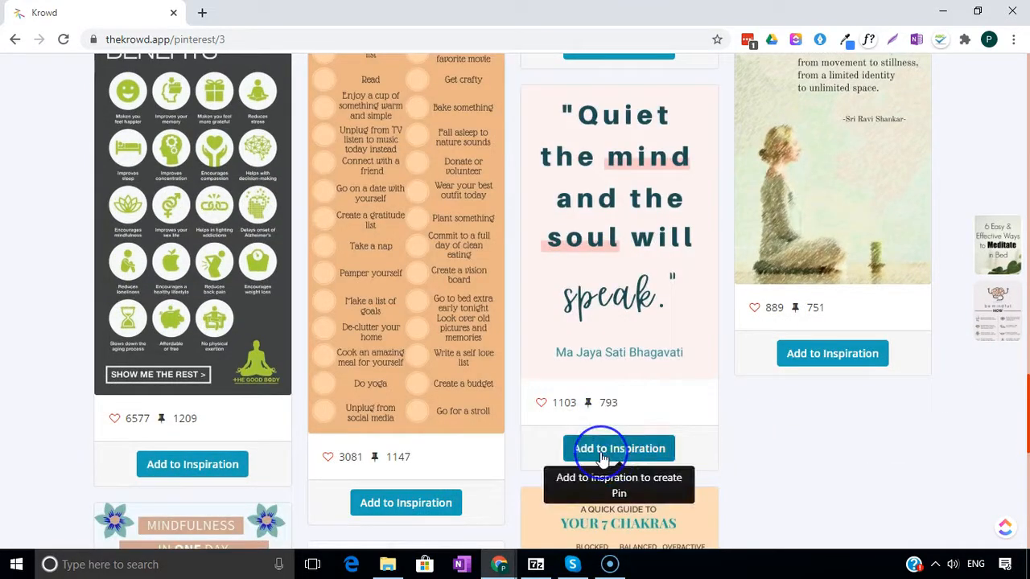
click(603, 457)
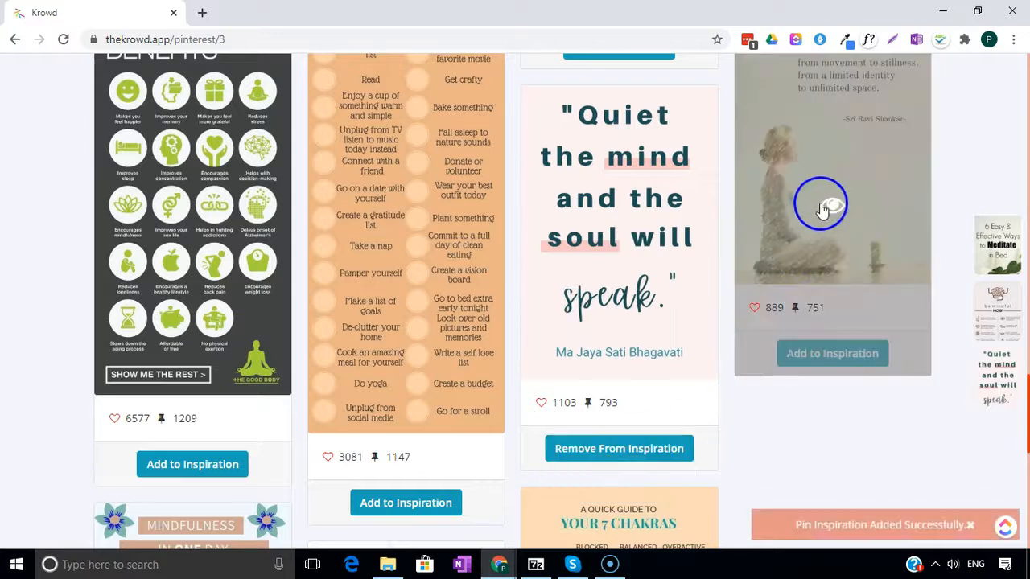
scroll(820, 202, up, 1)
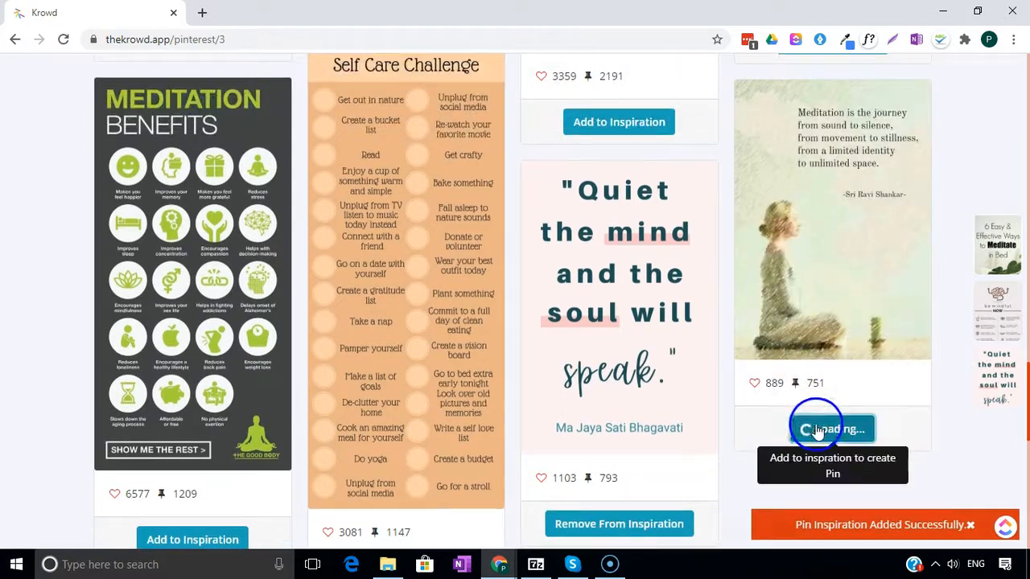
click(821, 425)
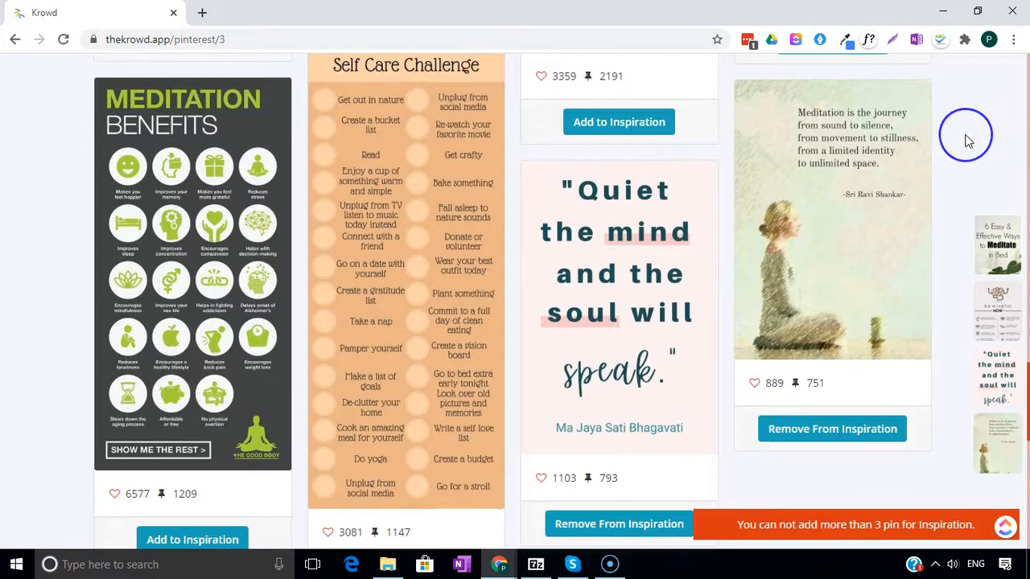
Finish choosing inspiration pins and continue to the campaign's image editor
scroll(969, 142, down, 5)
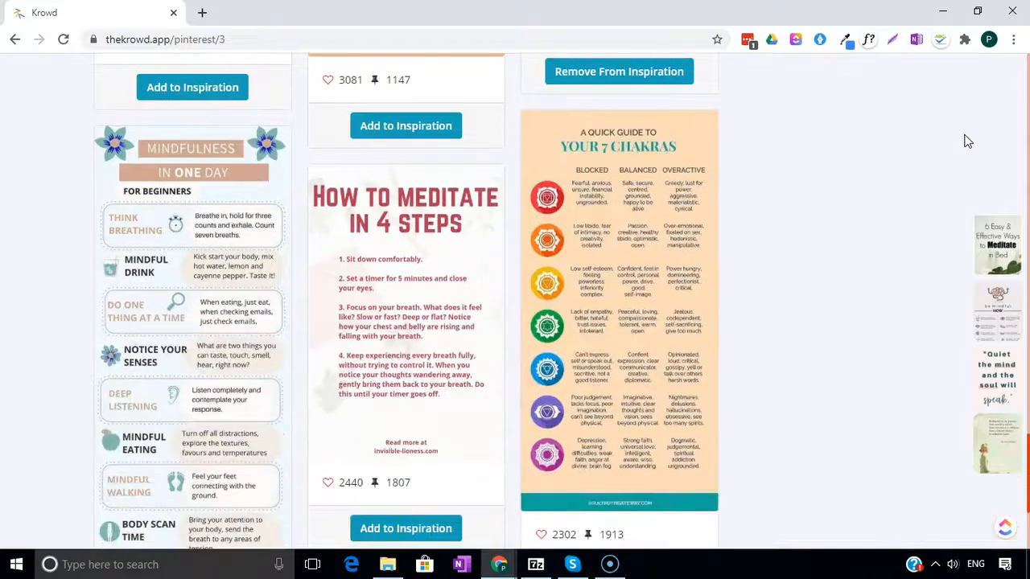
scroll(870, 202, up, 5)
scroll(869, 204, up, 10)
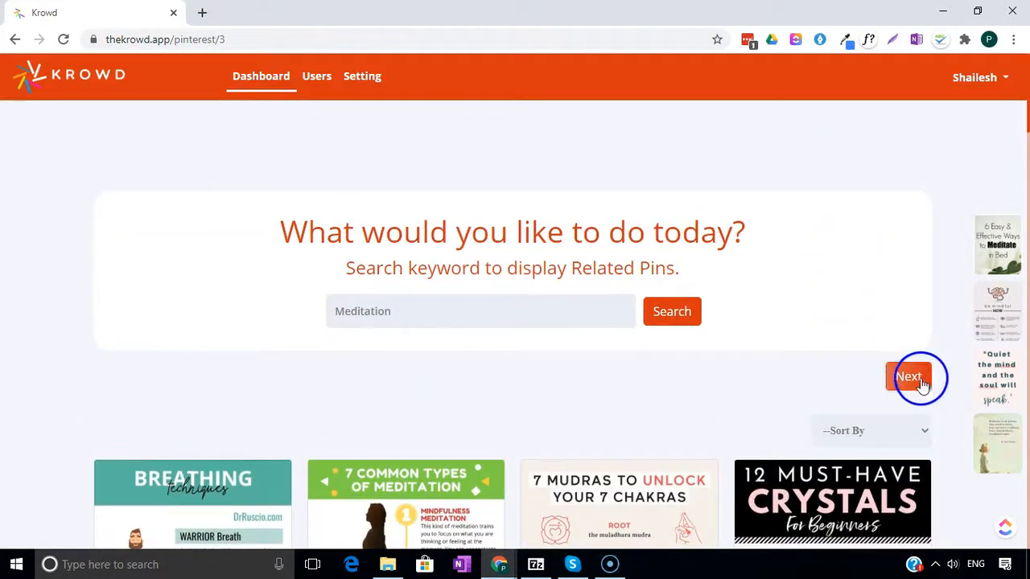
click(910, 379)
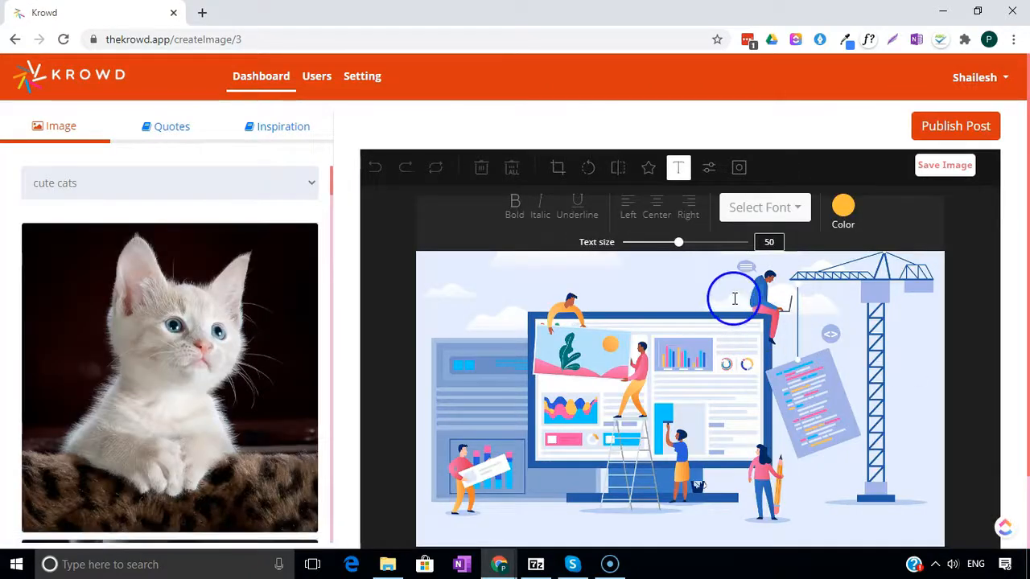
Switch the image library's keyword from cute cats to Meditation
click(309, 182)
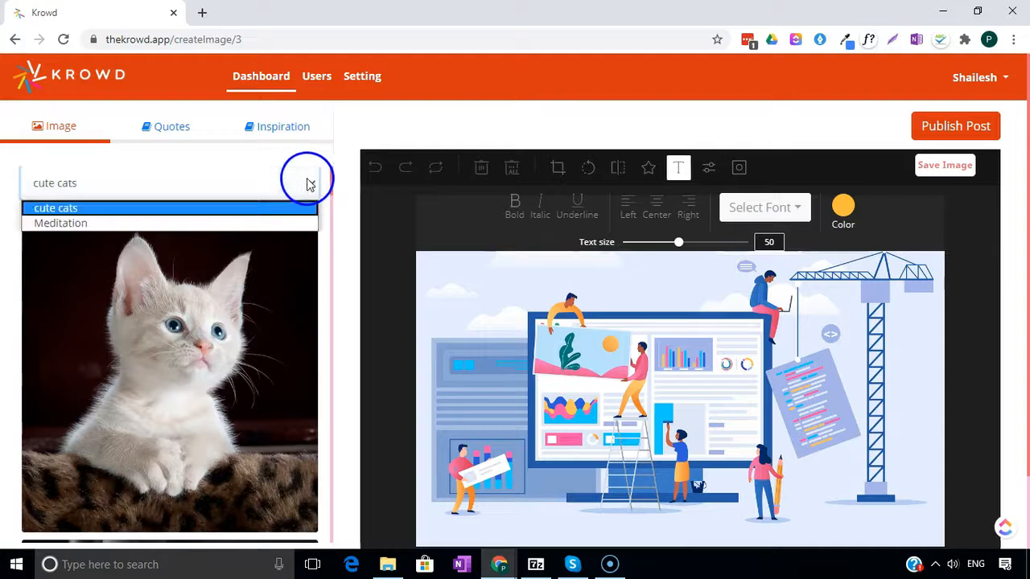
click(279, 223)
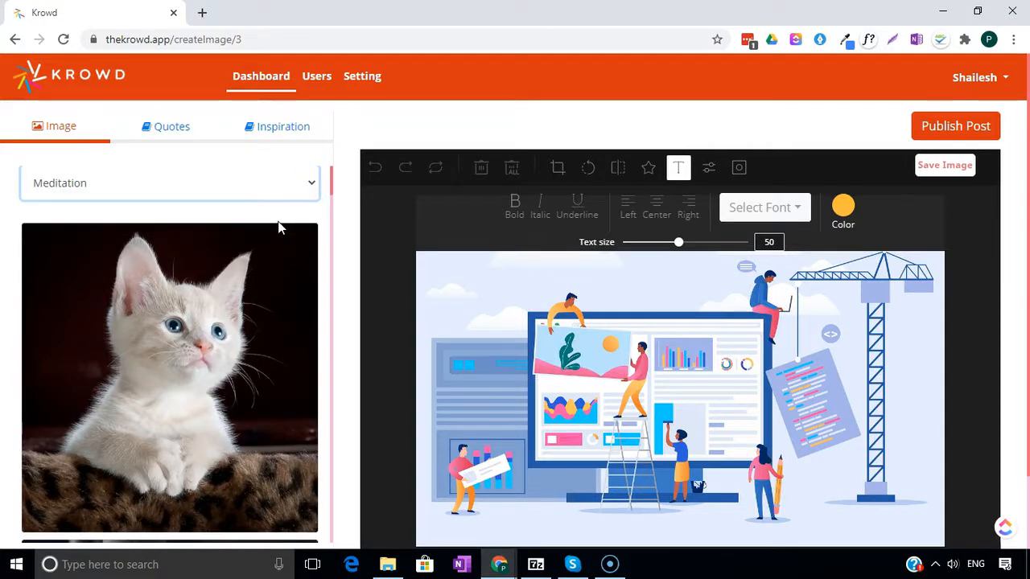
click(274, 264)
Browse the Meditation photos and load the one of the monk sitting under the yellow canopy into the editor
scroll(274, 265, down, 1)
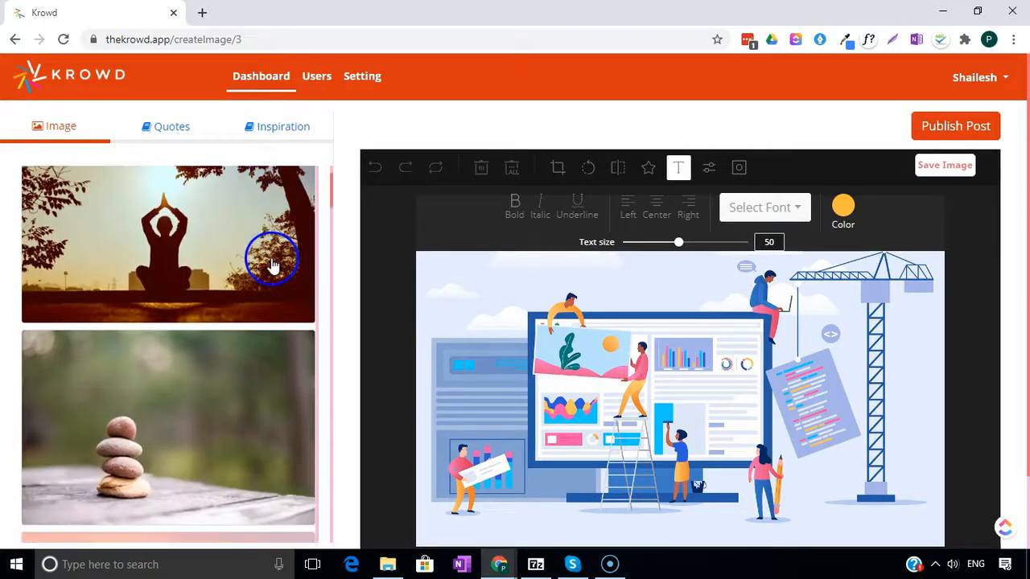
scroll(266, 288, down, 8)
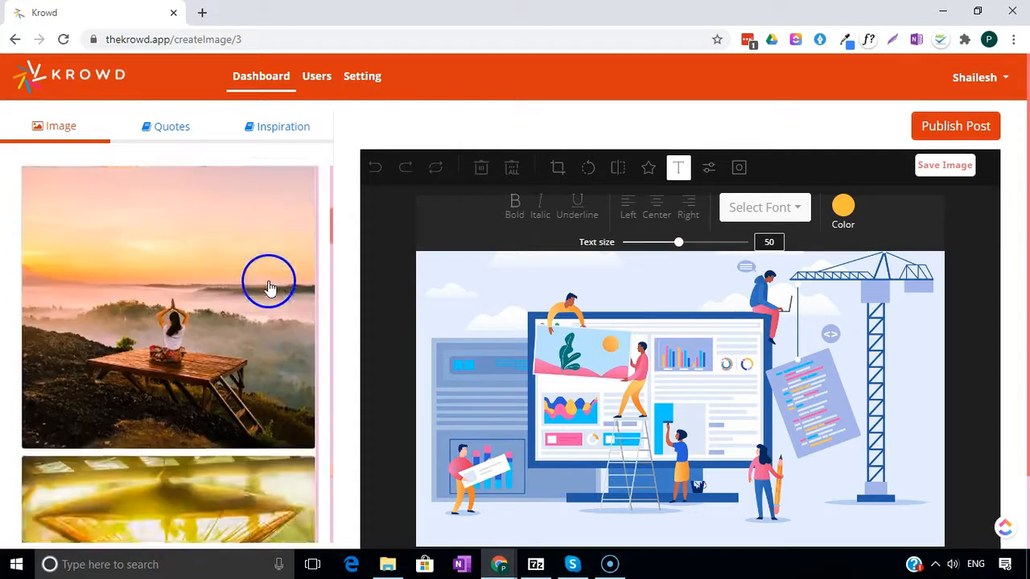
scroll(258, 322, down, 15)
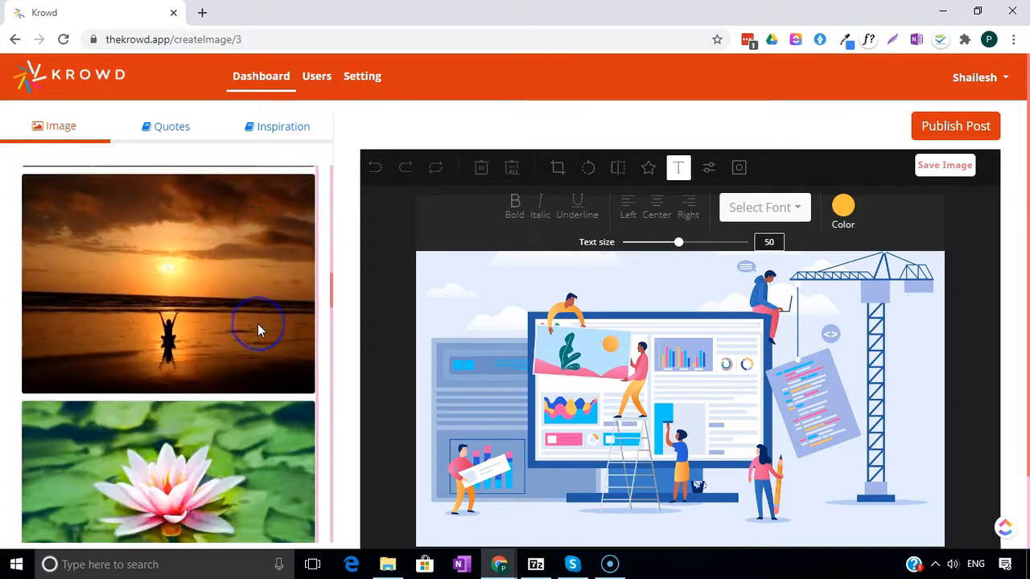
scroll(258, 324, down, 5)
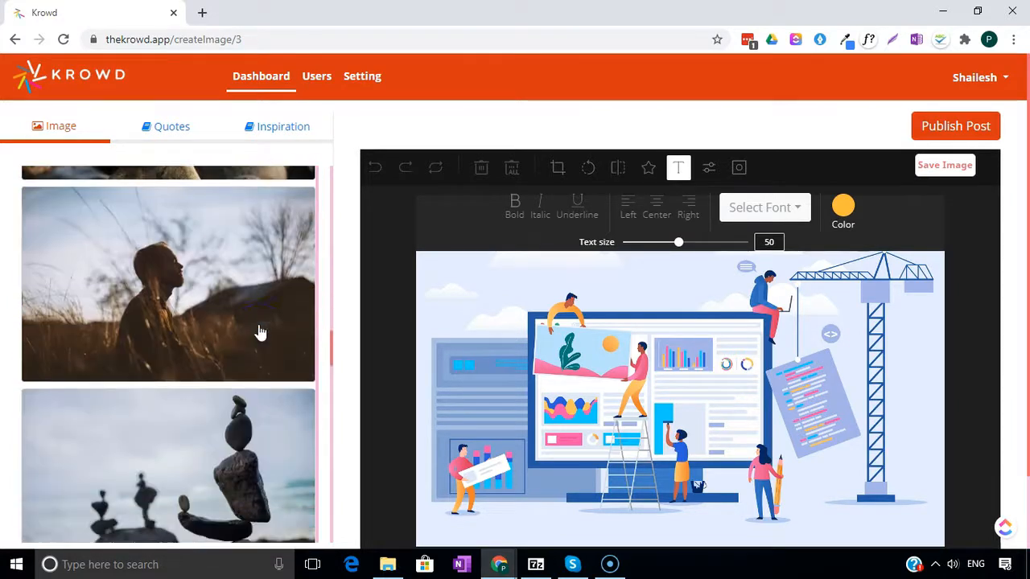
scroll(252, 355, down, 6)
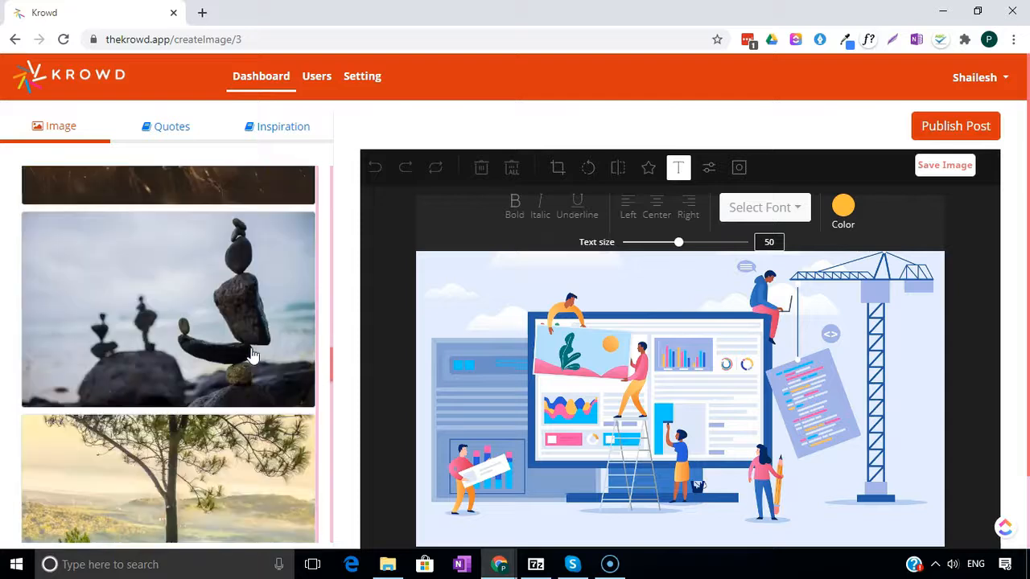
scroll(252, 367, down, 6)
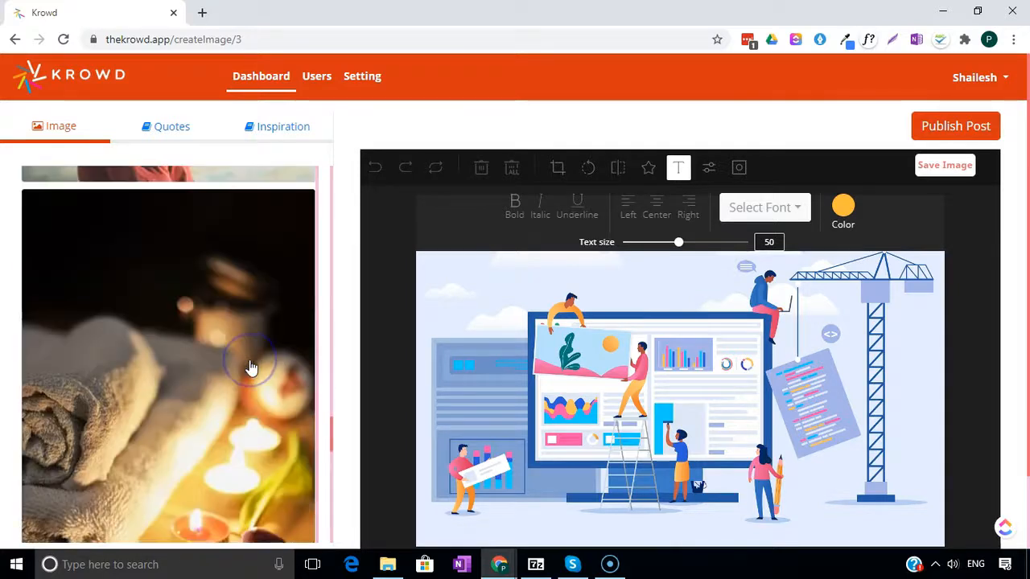
scroll(251, 367, down, 5)
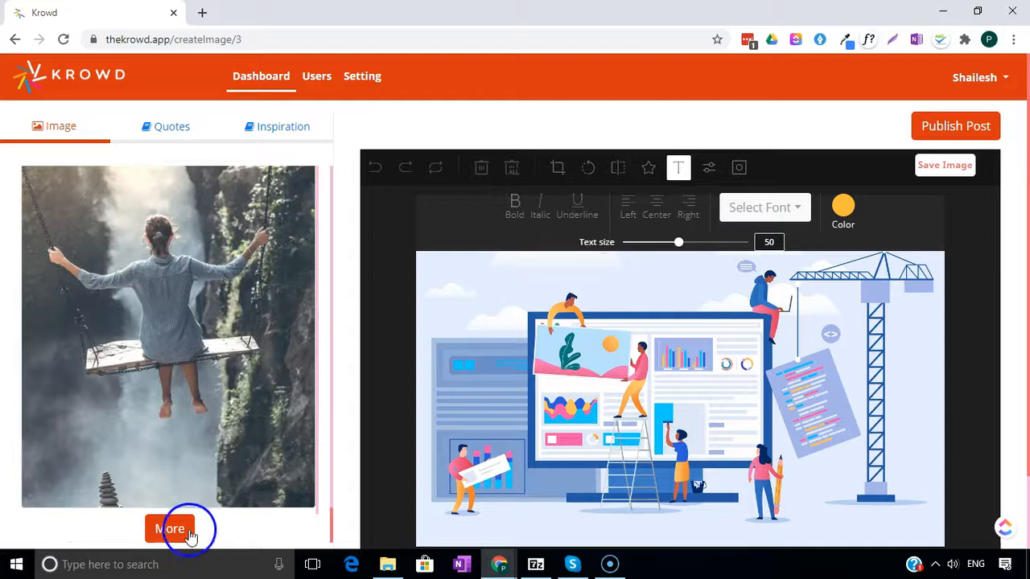
scroll(239, 396, up, 3)
scroll(240, 396, up, 6)
scroll(240, 396, up, 15)
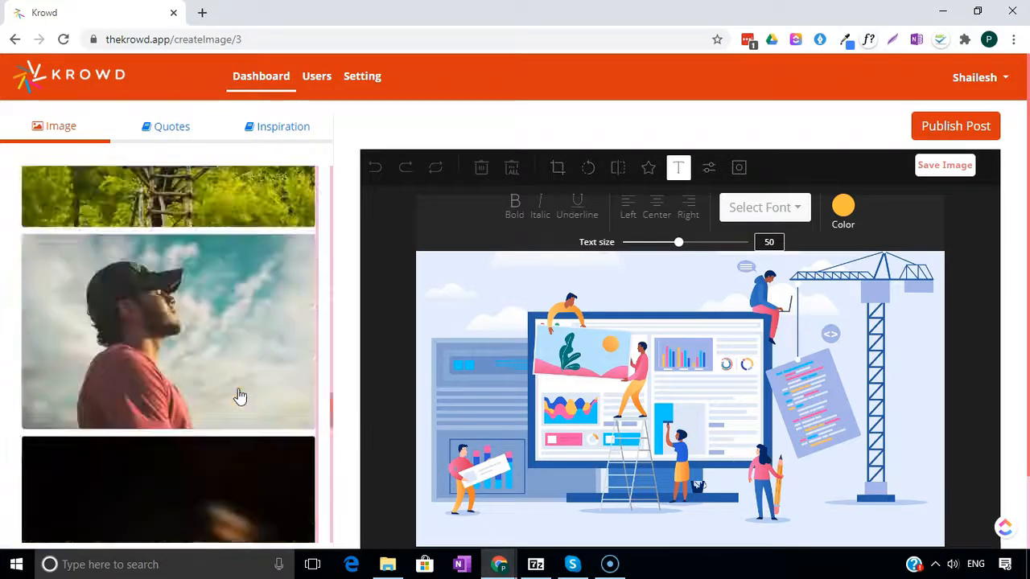
scroll(240, 395, up, 5)
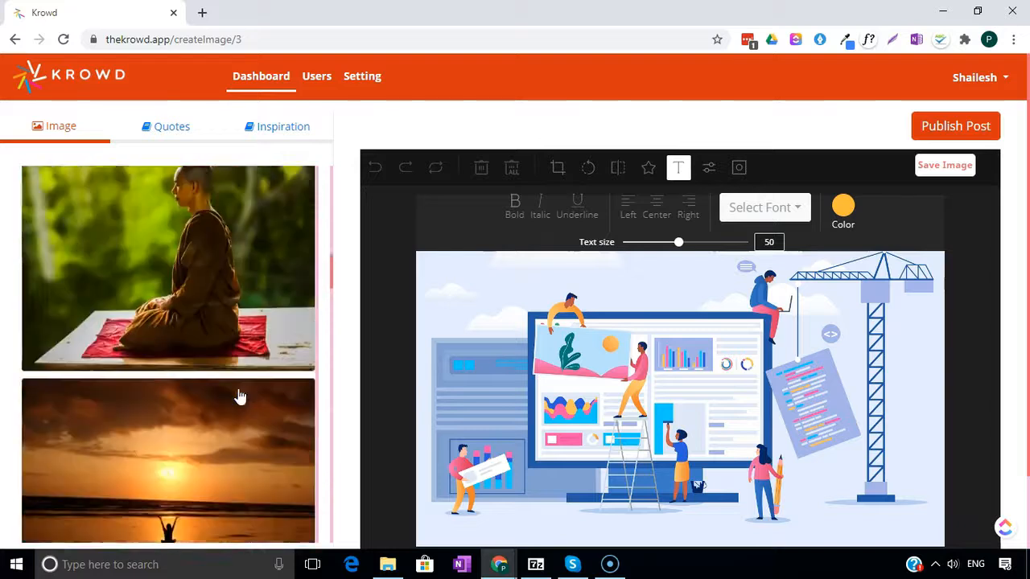
click(173, 346)
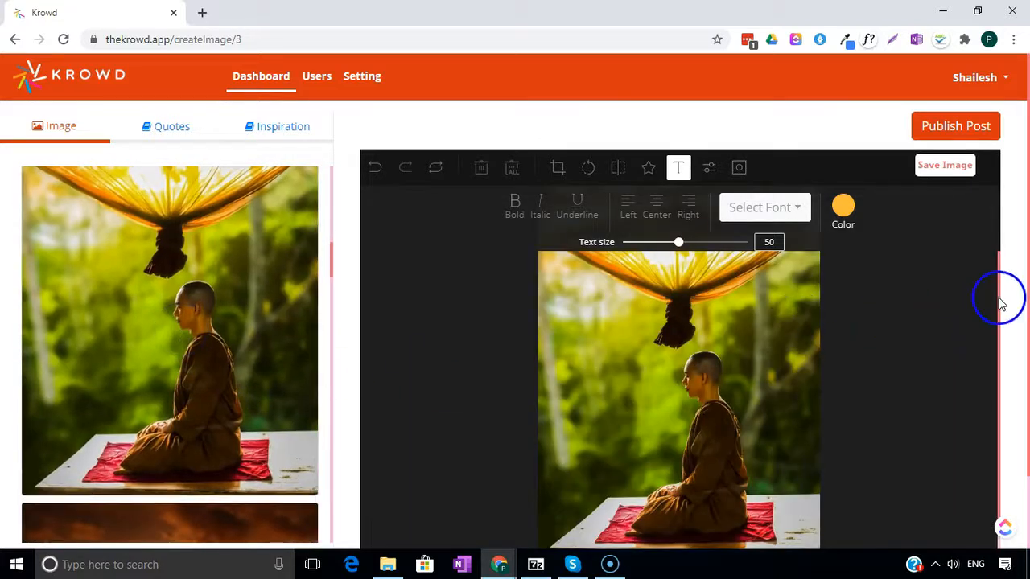
Look over the loaded image and the quotes section, and review the inspiration pins down to the "Quiet the mind" quote
scroll(1006, 321, down, 1)
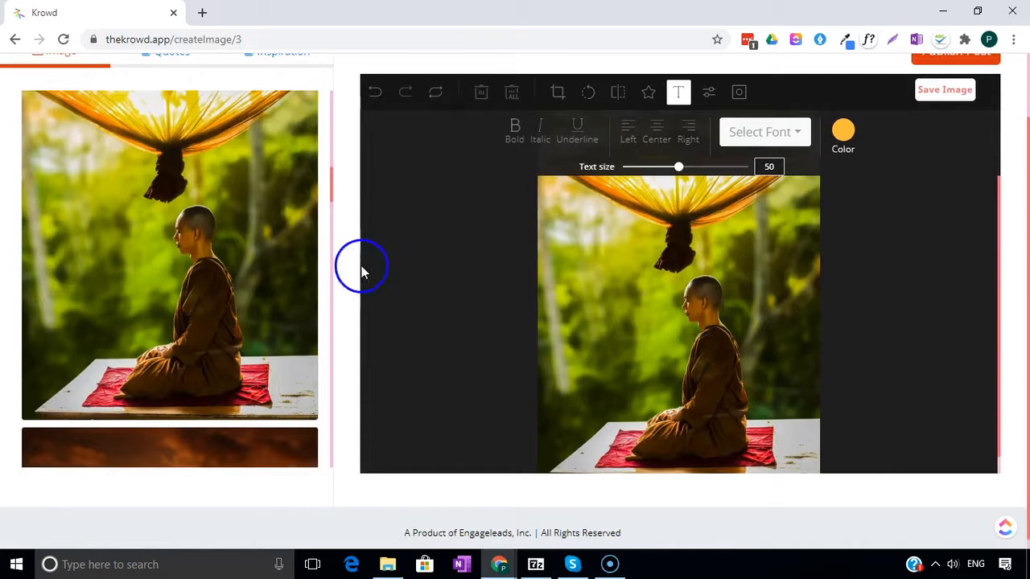
scroll(274, 242, up, 1)
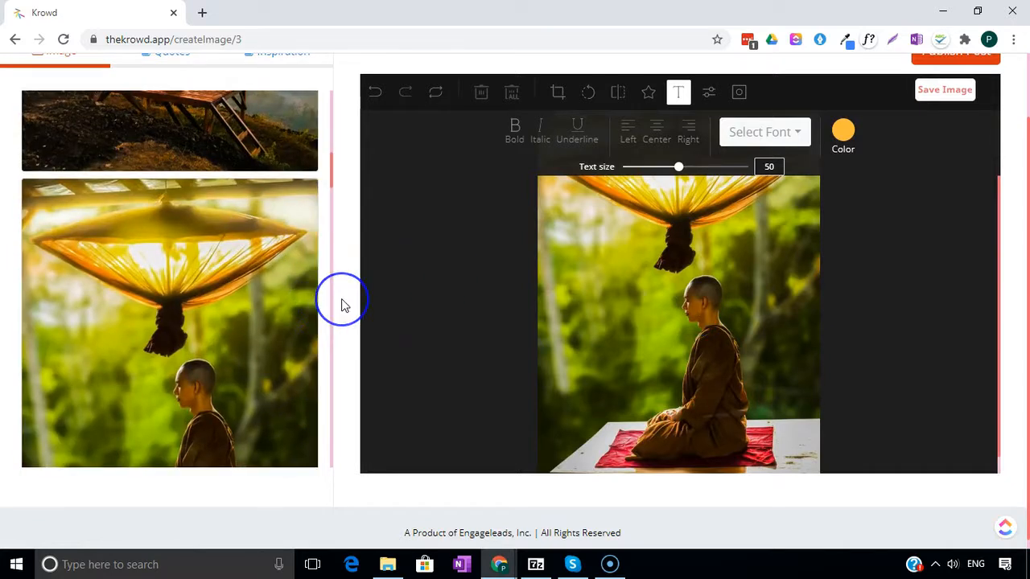
scroll(341, 305, up, 1)
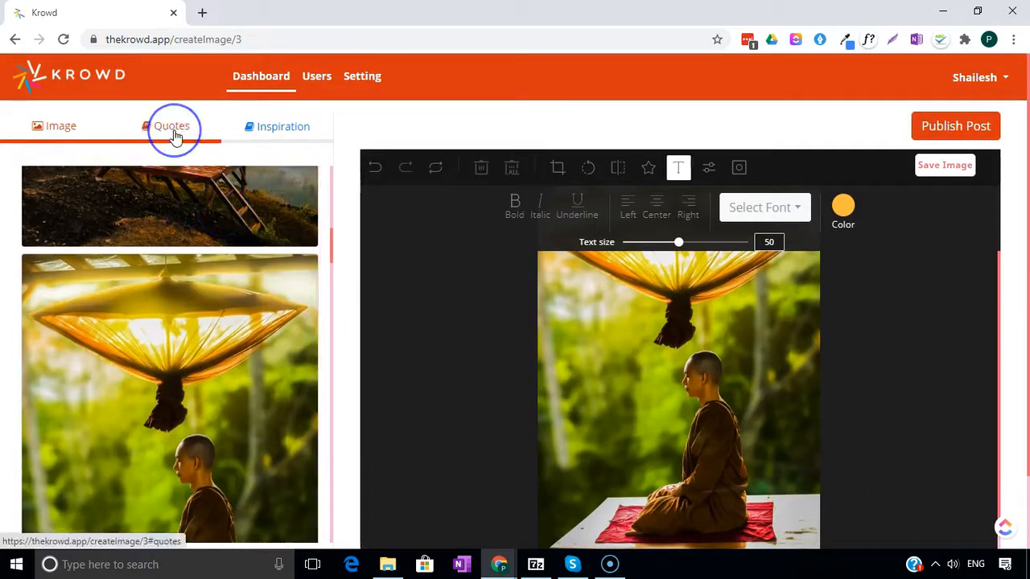
click(172, 129)
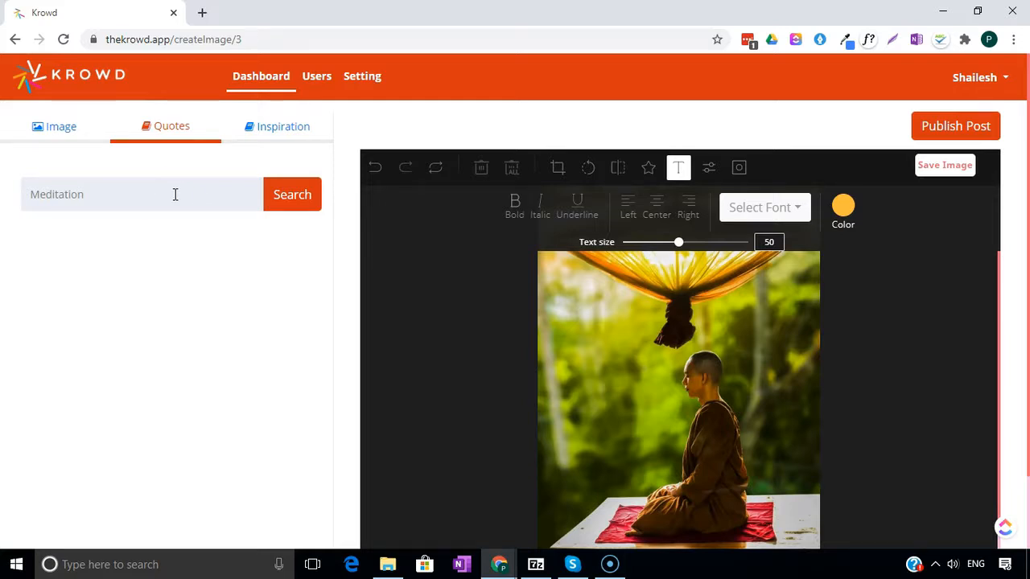
click(183, 194)
click(278, 127)
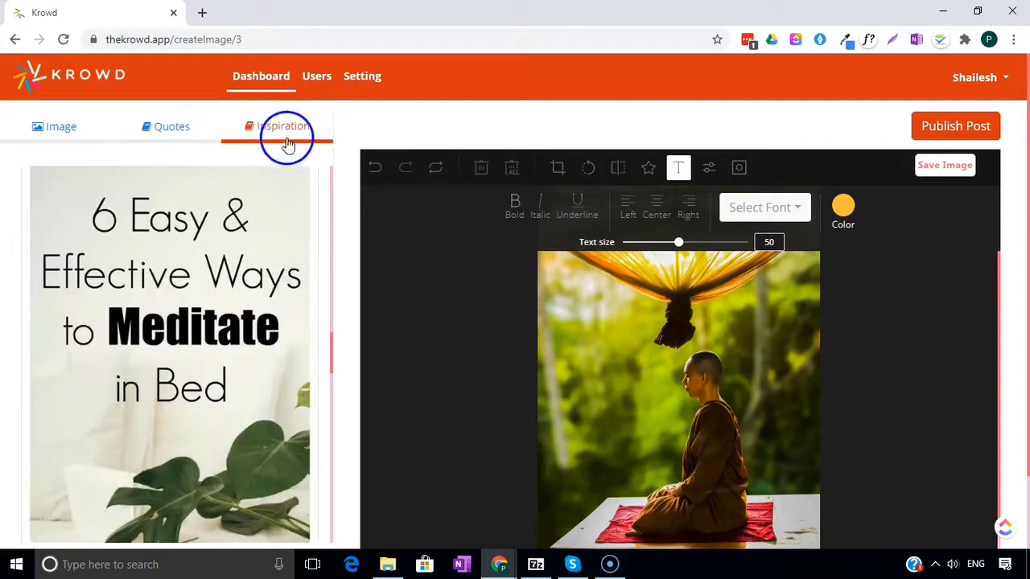
scroll(237, 274, down, 10)
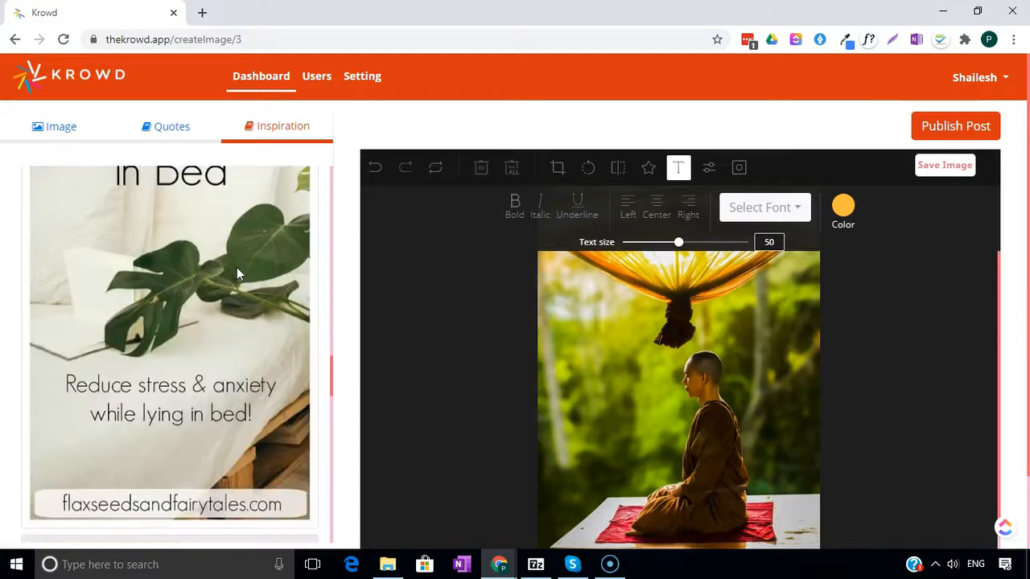
scroll(238, 274, down, 4)
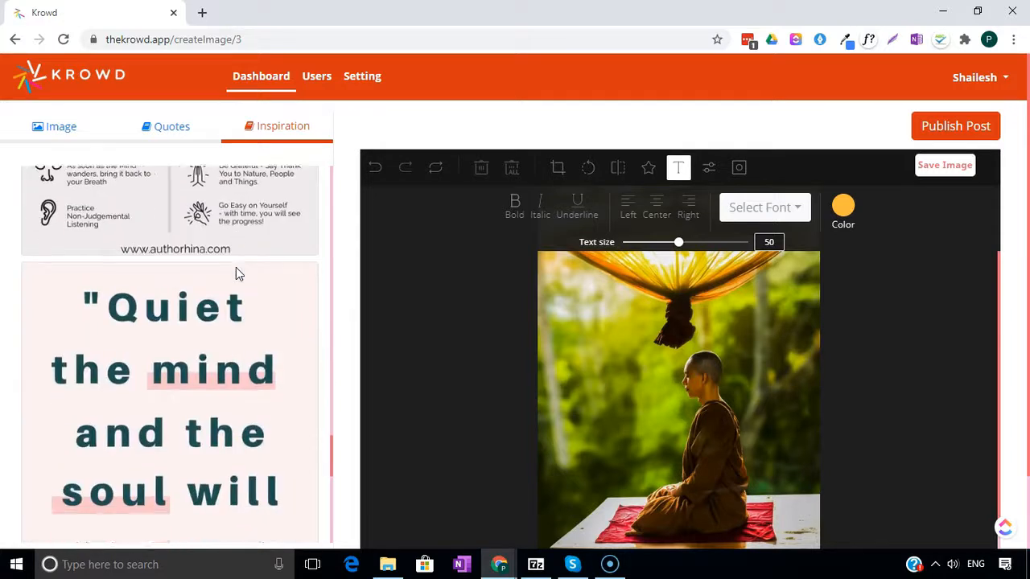
click(164, 253)
click(140, 234)
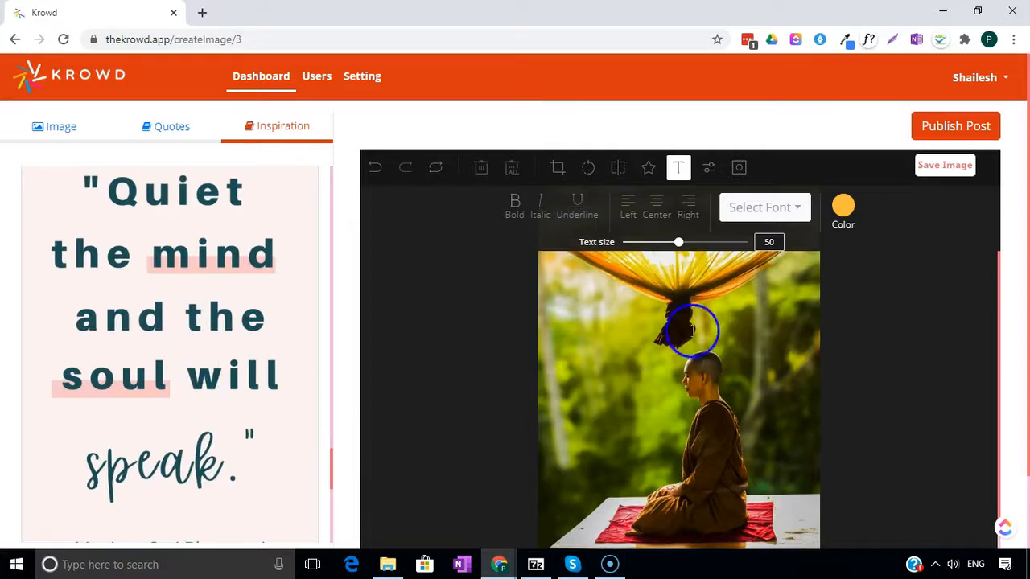
Search the quotes for Meditation and return to the inspiration pins
click(176, 129)
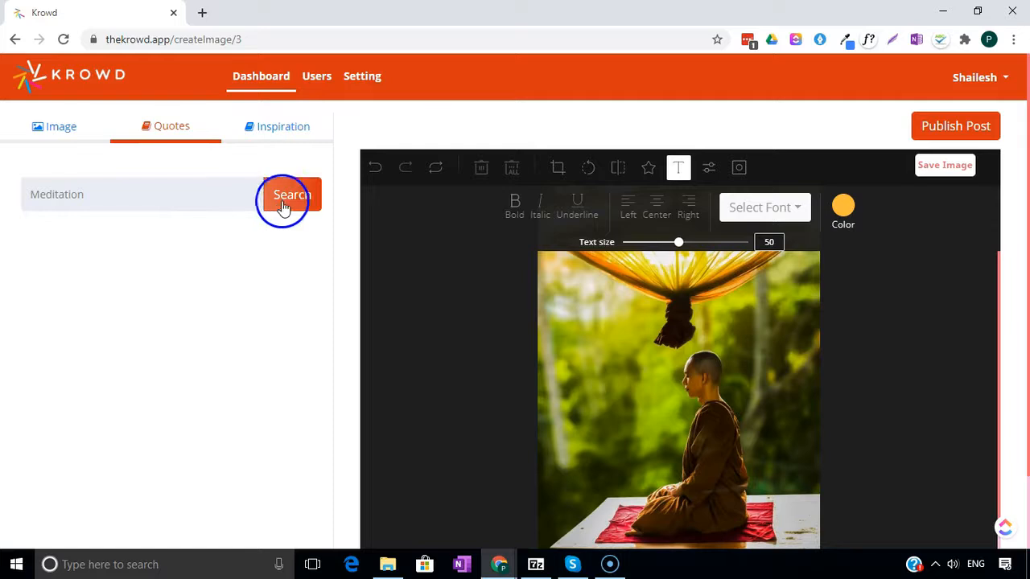
click(296, 197)
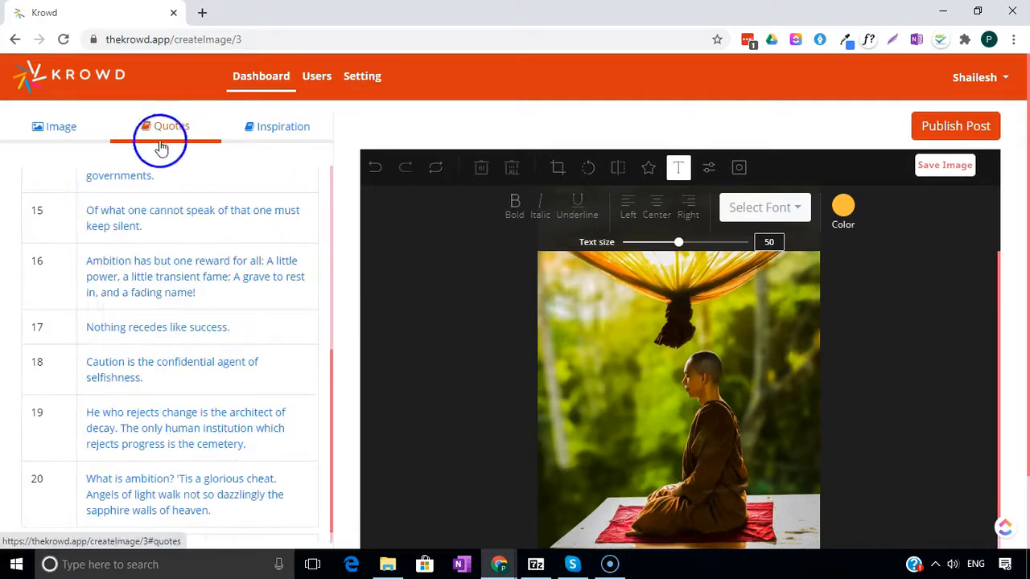
click(280, 129)
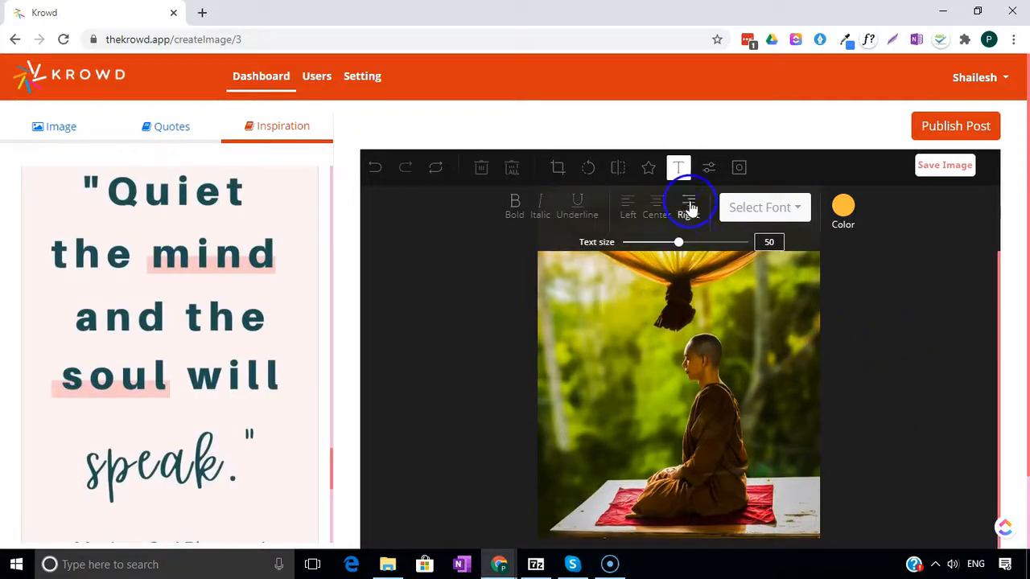
Add a text box on the monk photo and replace its placeholder with "Quite the mind and the solul will speak"
click(678, 167)
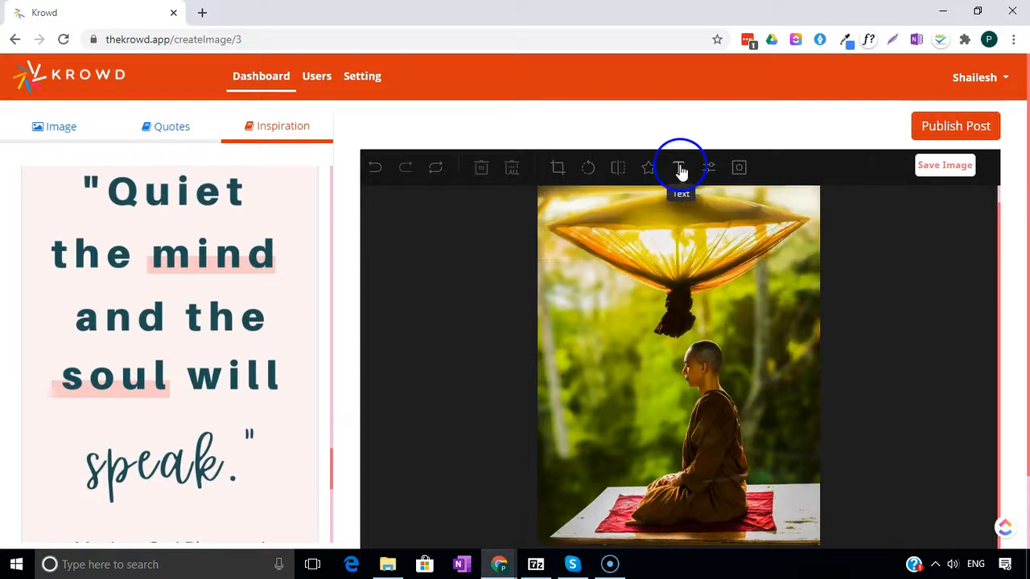
double_click(593, 426)
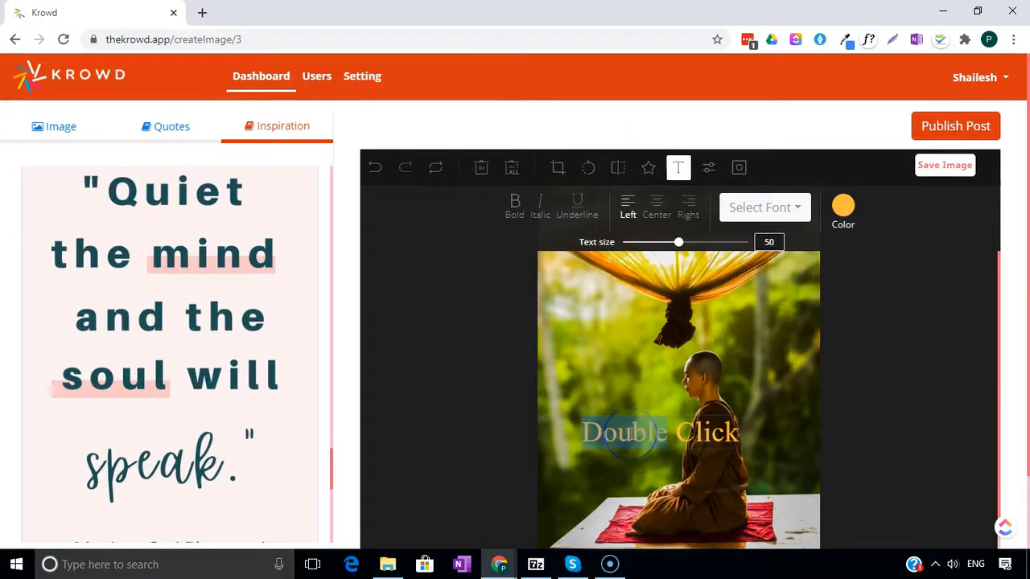
key(Delete)
key(Delete)
key(Delete)
key(Delete)
key(Delete)
key(Delete)
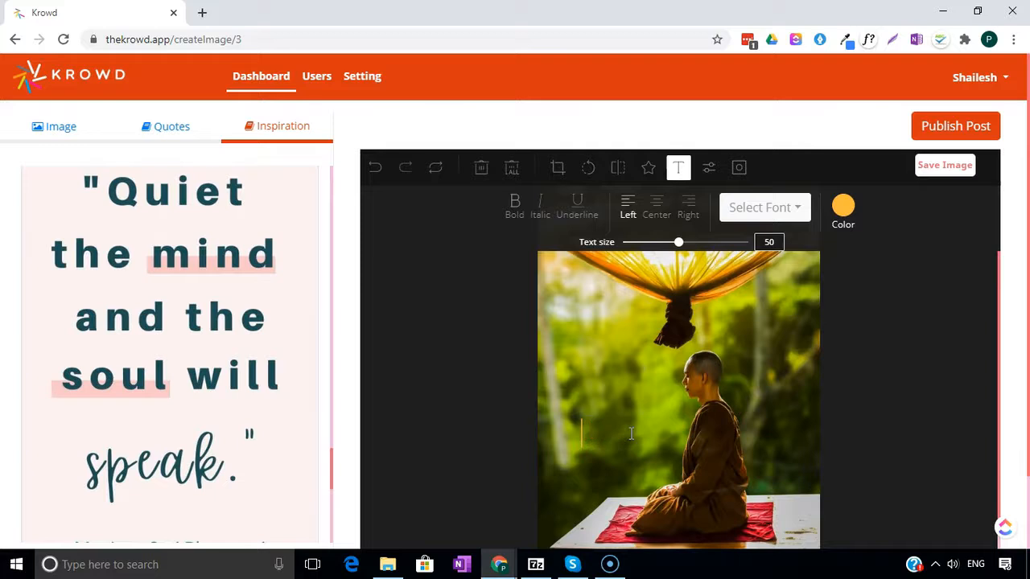
text(Quite the mind)
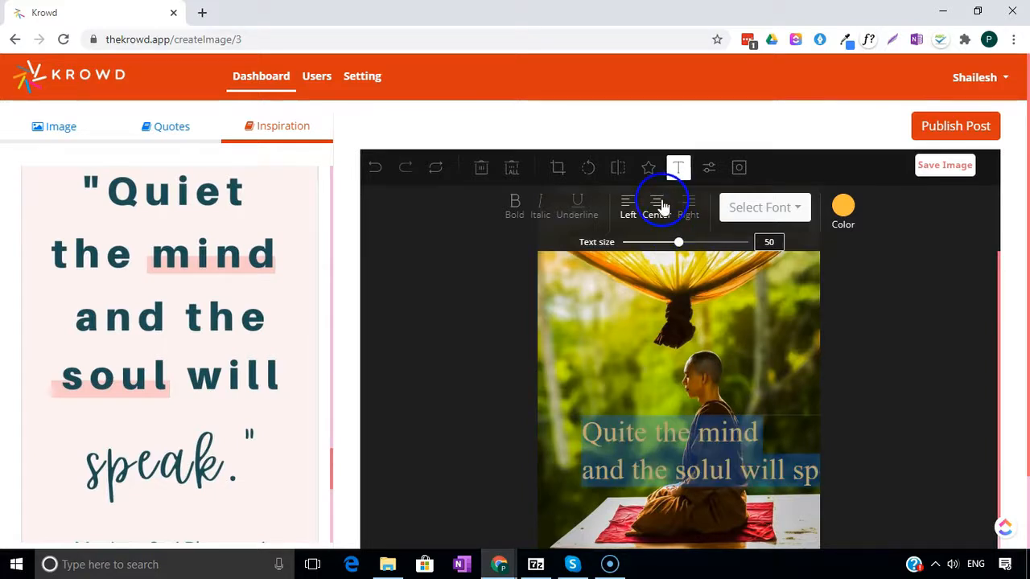
Center-align the quote text and set its font to Poppins
click(661, 208)
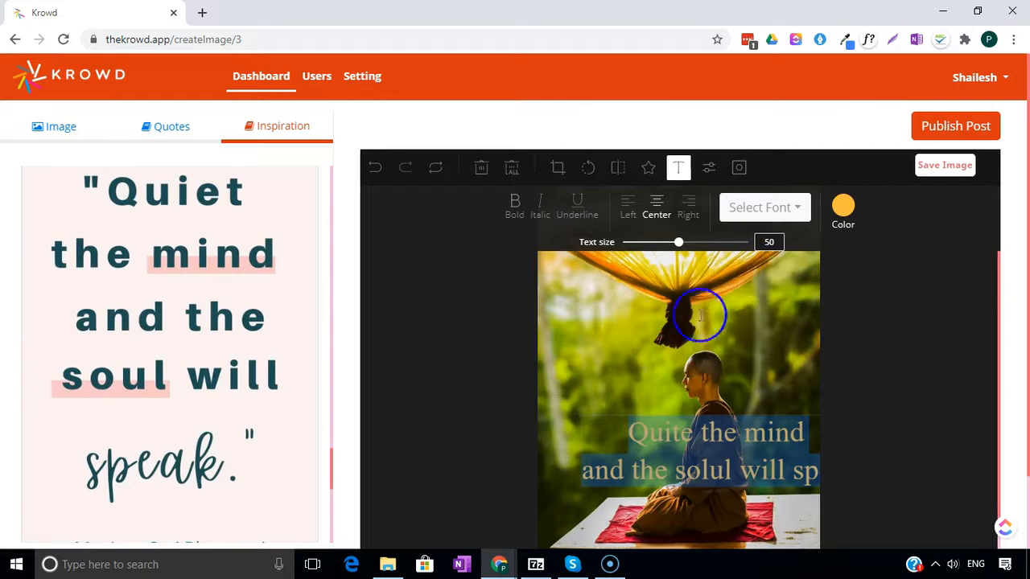
click(800, 213)
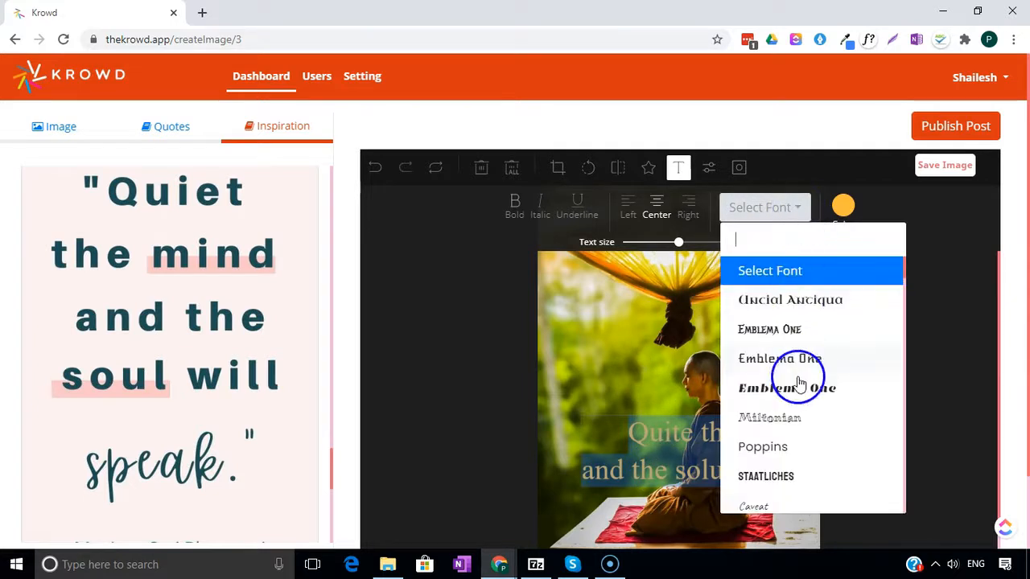
click(761, 453)
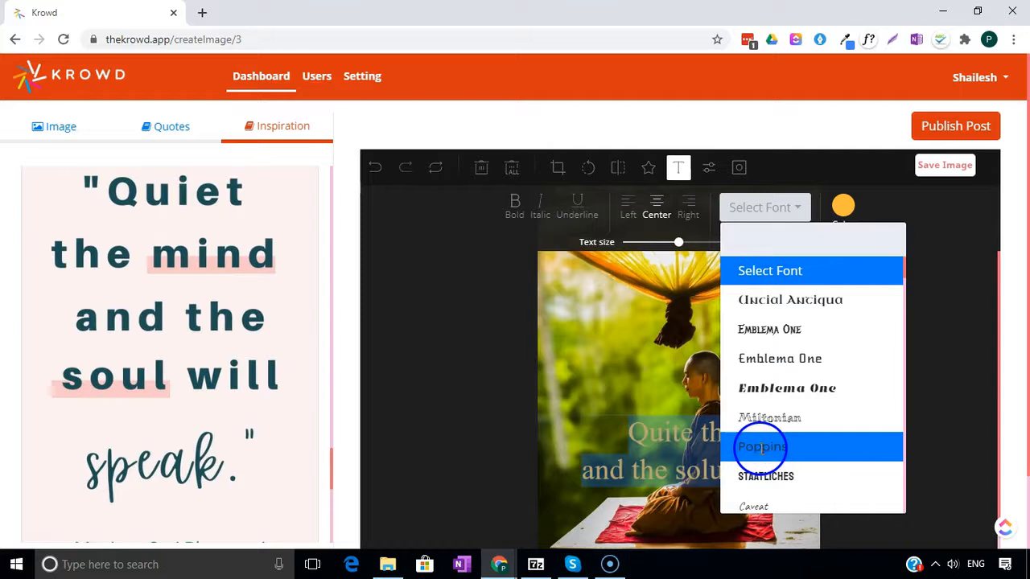
Try the Staatliches font on the quote, look through the other fonts, and switch back to Poppins
click(794, 211)
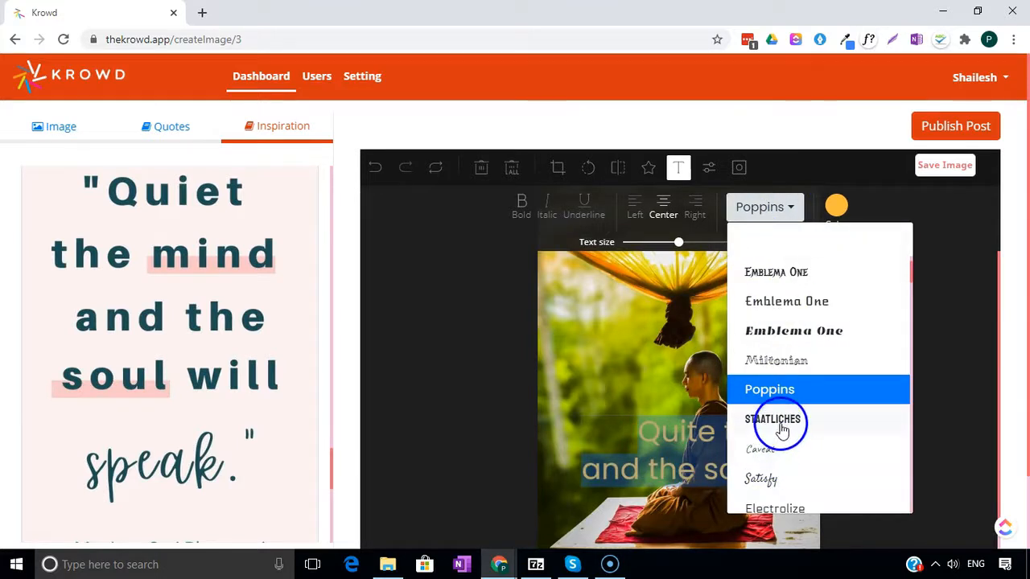
click(781, 431)
click(792, 207)
scroll(795, 346, down, 15)
scroll(805, 338, down, 3)
scroll(805, 337, up, 17)
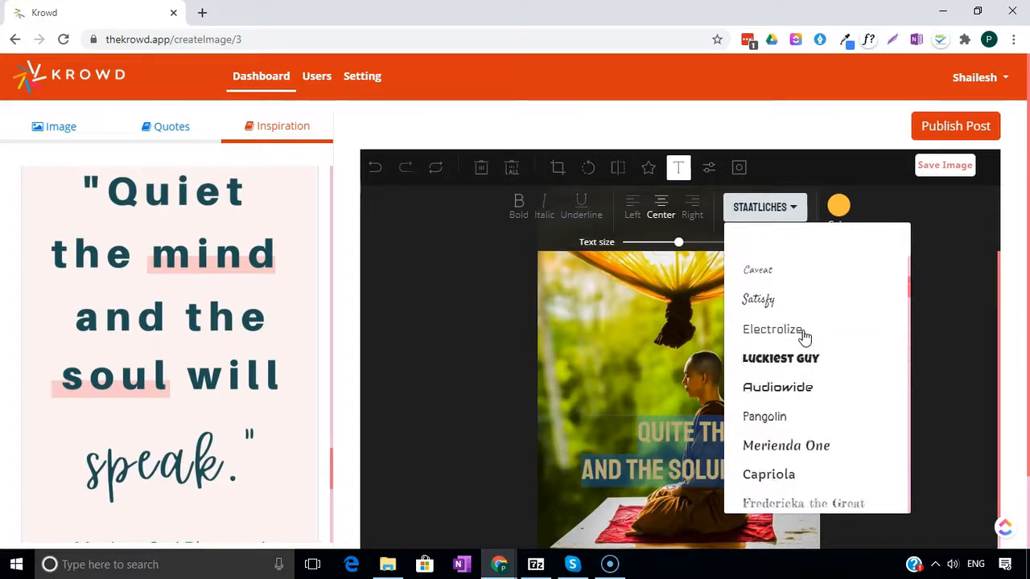
scroll(805, 337, up, 3)
scroll(805, 338, down, 2)
click(765, 294)
Break the quote into three lines with "and" on its own line, and make the text white and bold
click(675, 509)
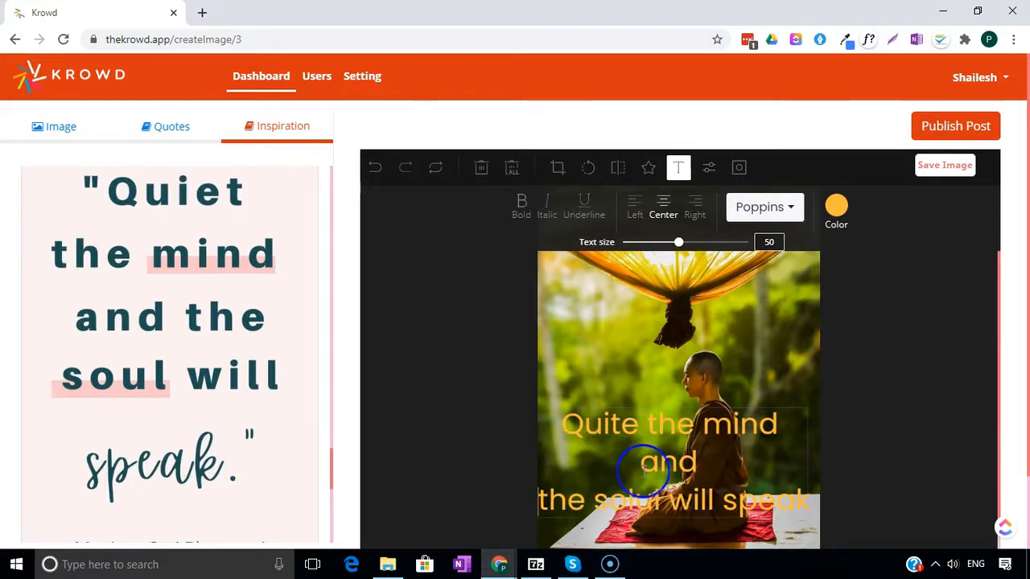
key(ctrl+a)
click(836, 207)
click(876, 238)
click(521, 203)
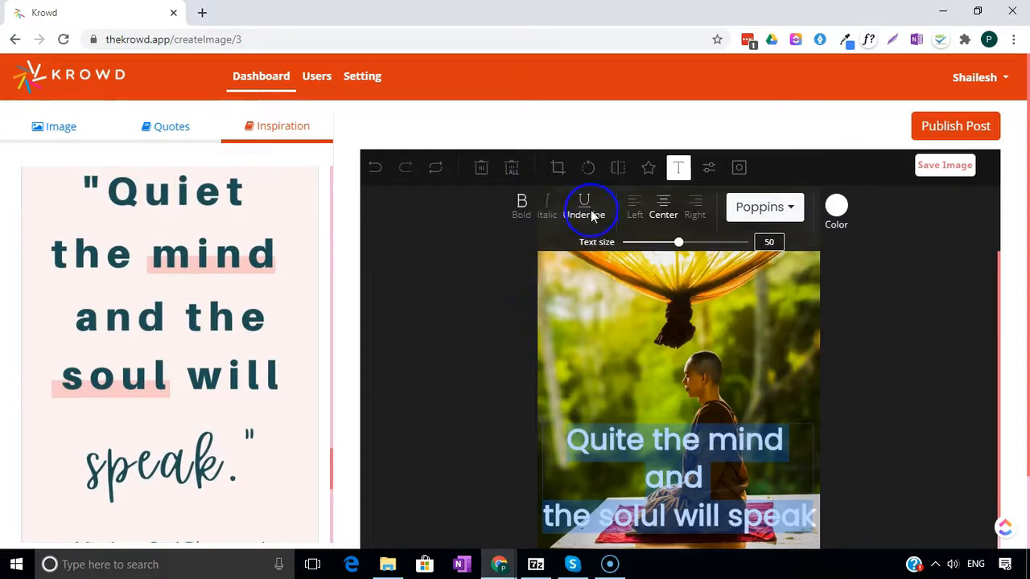
Reduce the quote's text size to 24 and position it over the blurred greenery in front of the monk
drag(696, 255, 651, 243)
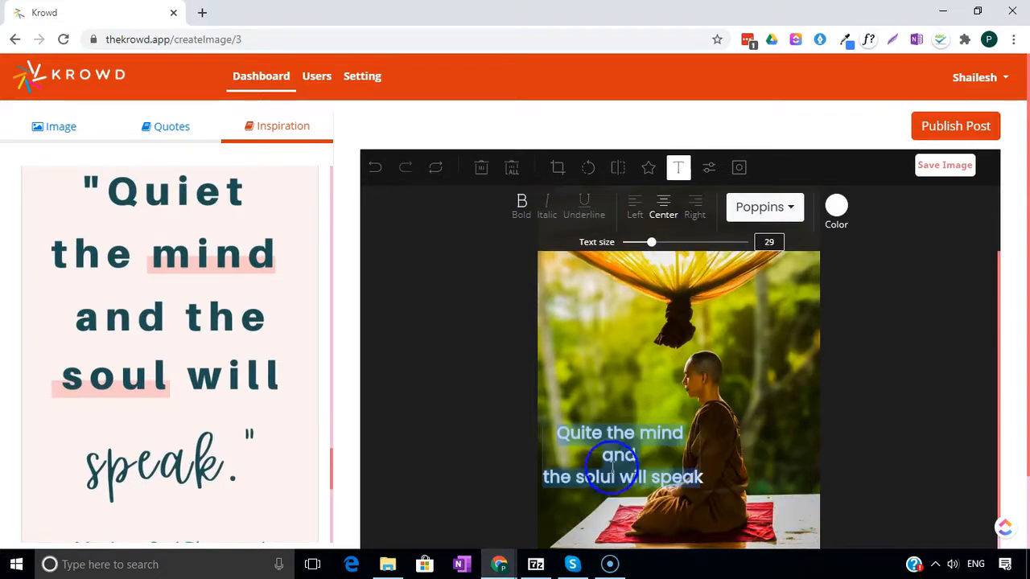
click(698, 509)
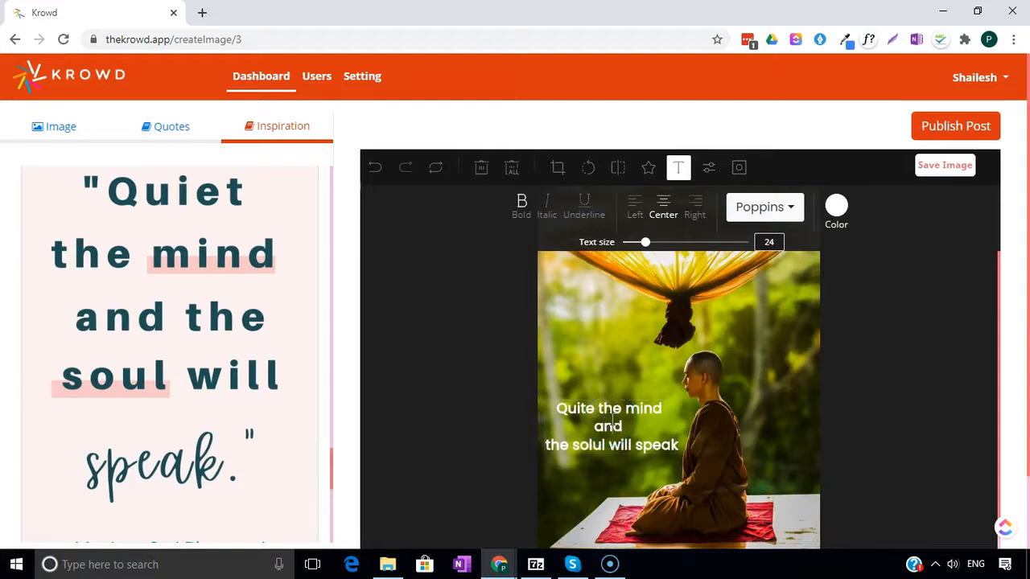
click(621, 424)
click(636, 430)
click(610, 428)
click(735, 432)
click(650, 436)
click(612, 396)
mouse_move(643, 409)
mouse_down()
mouse_move(734, 293)
mouse_move(681, 299)
mouse_move(655, 432)
mouse_move(644, 420)
mouse_up()
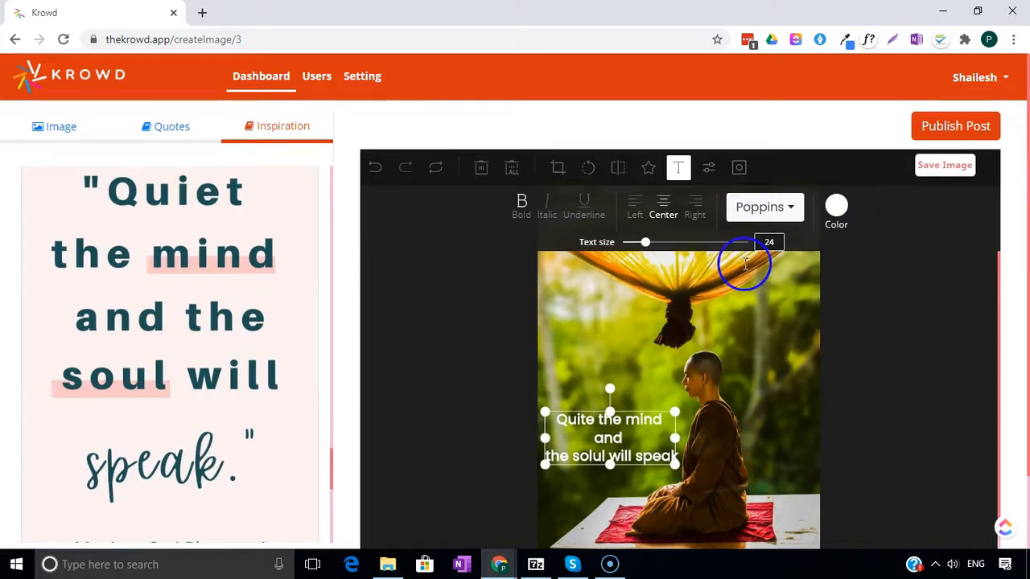
Deselect the quote text and try the Grayscale and Sepia filters on the monk photo
click(797, 314)
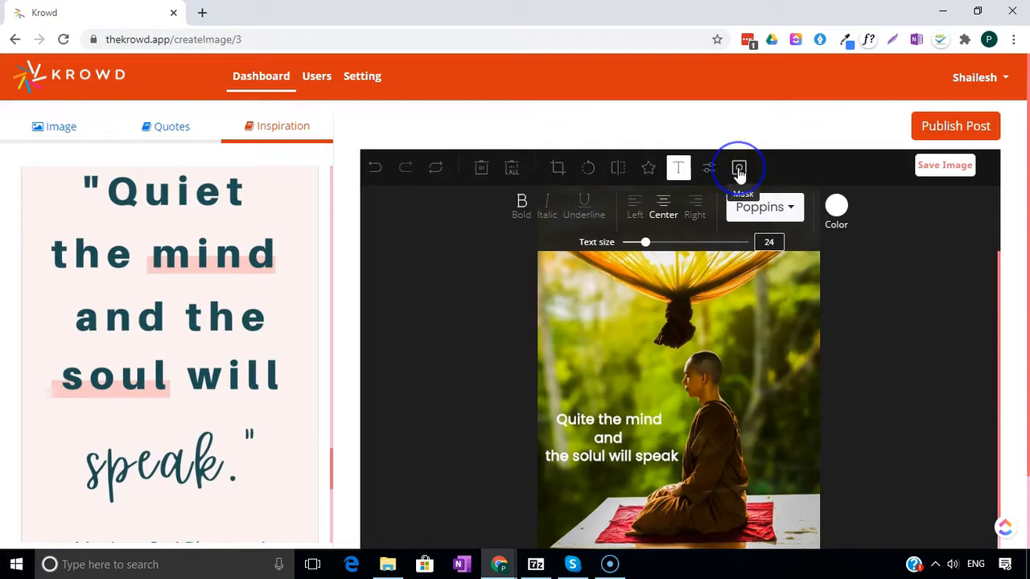
click(709, 169)
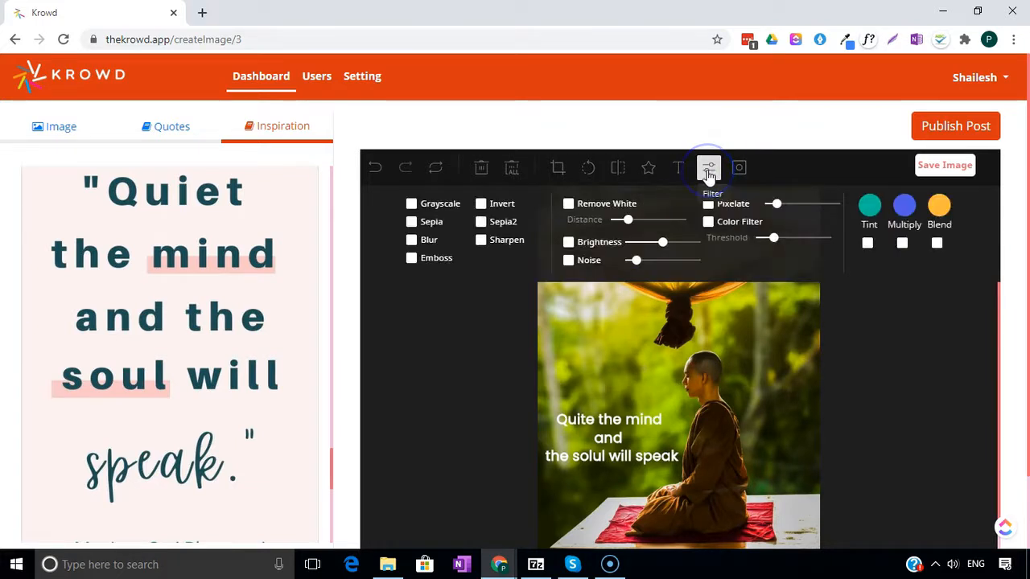
click(416, 207)
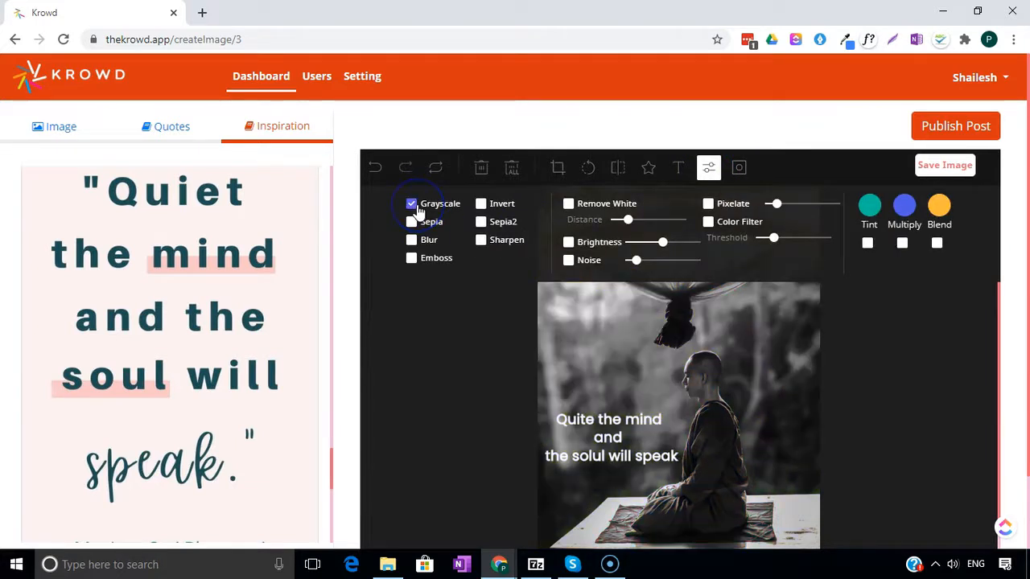
click(414, 207)
click(413, 225)
click(412, 223)
click(413, 206)
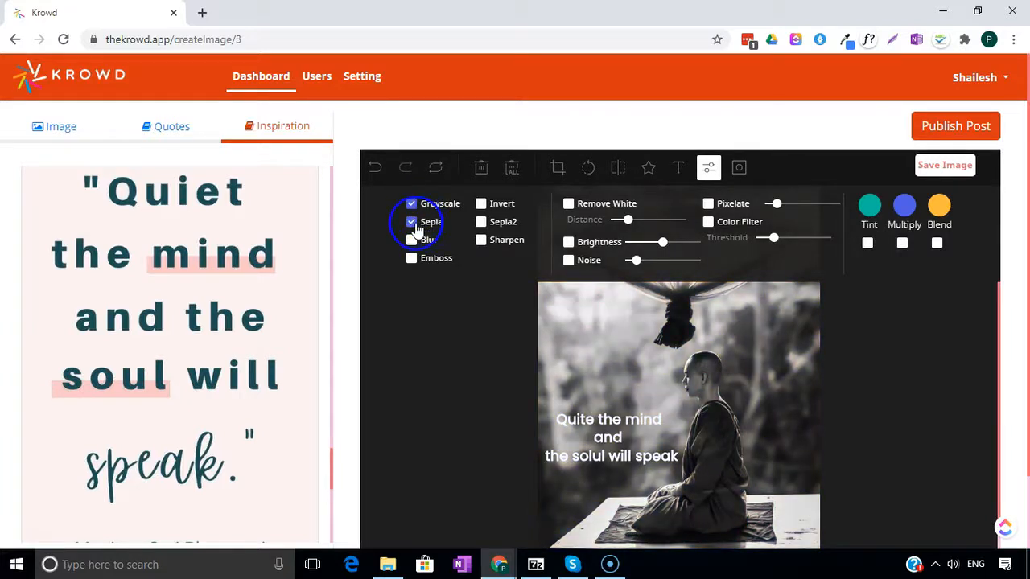
Try the Tint, Multiply and Blend color effects on the grayscale photo, and turn all filters off again
click(870, 205)
click(875, 217)
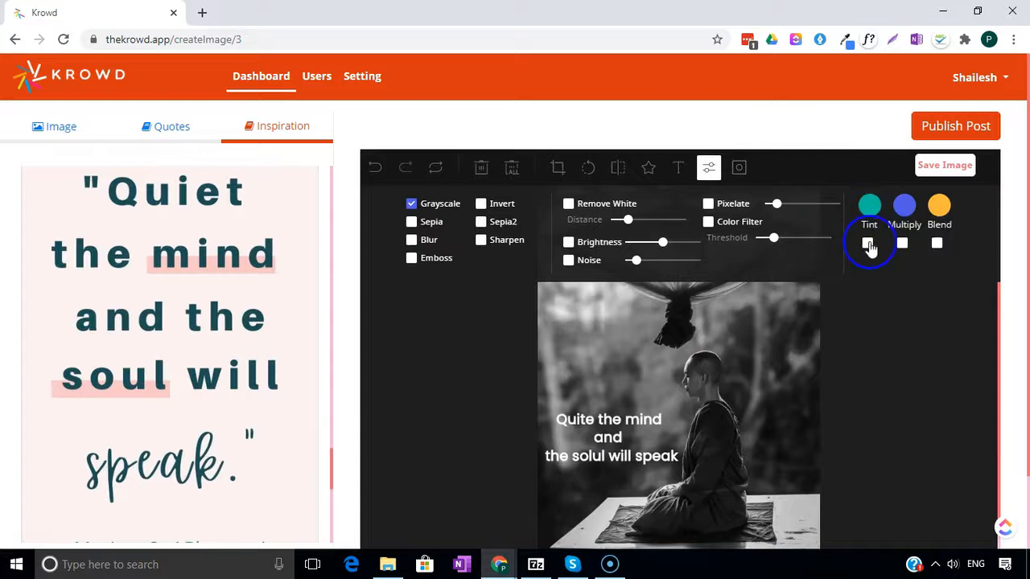
click(869, 245)
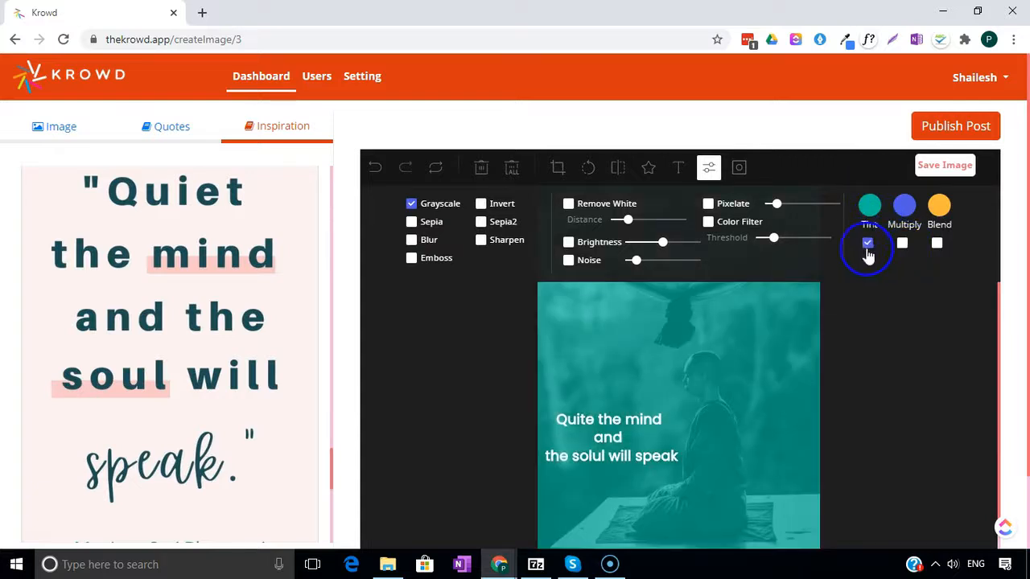
click(902, 245)
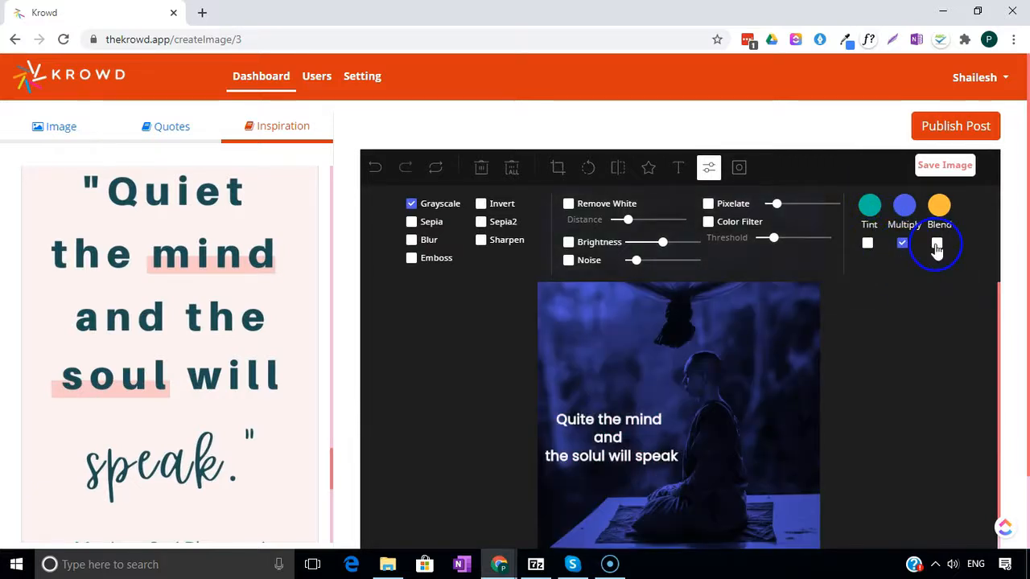
click(937, 245)
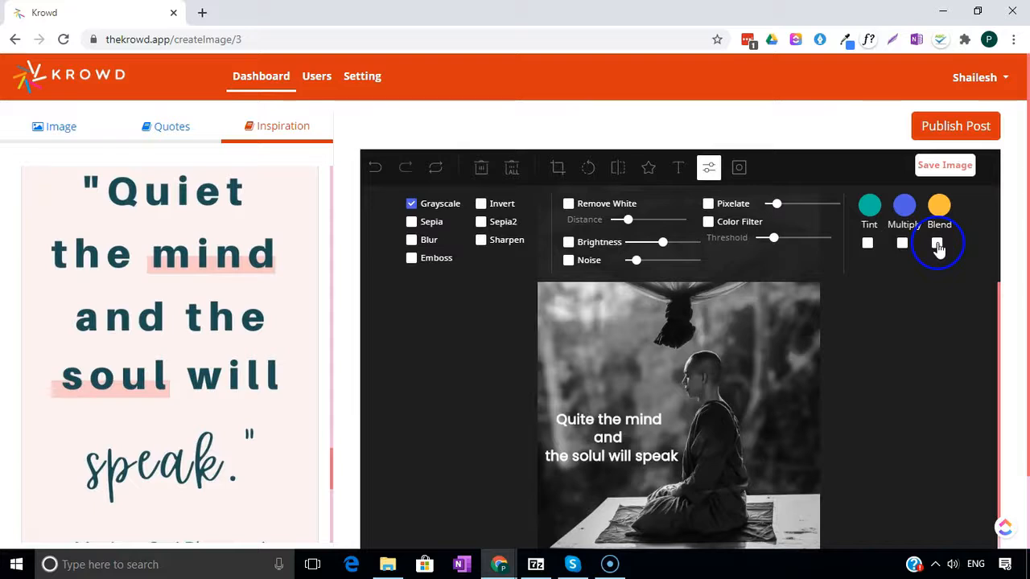
click(937, 245)
click(904, 249)
click(411, 208)
Save the finished quote image and proceed to publishing it as a post
scroll(448, 322, down, 1)
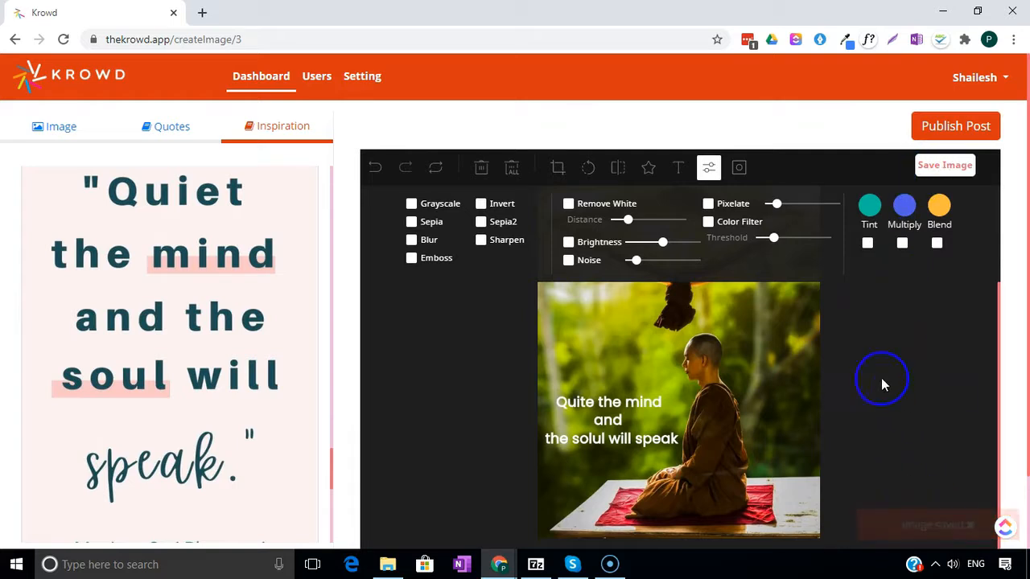
scroll(940, 366, down, 1)
scroll(940, 366, up, 1)
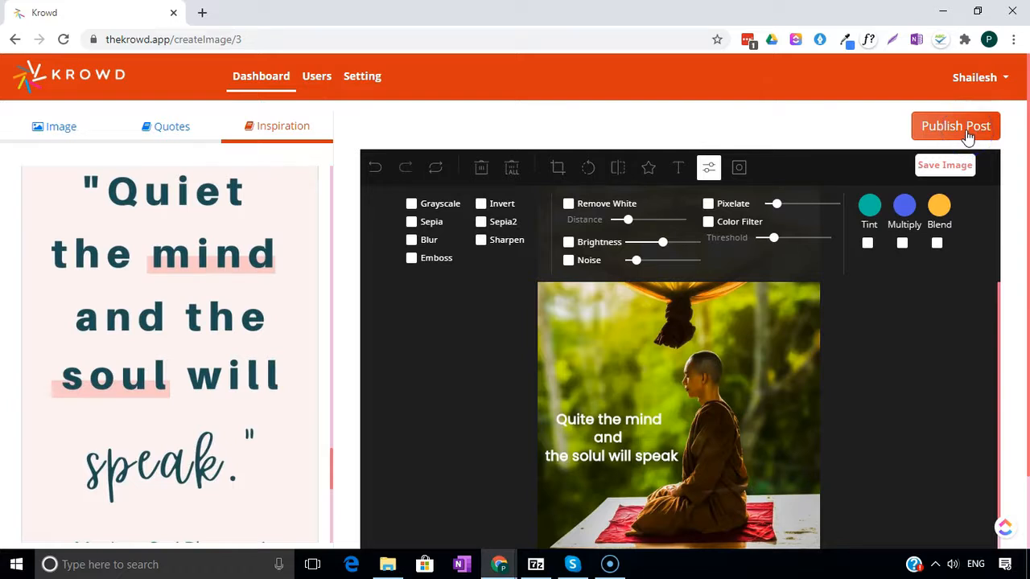
click(968, 133)
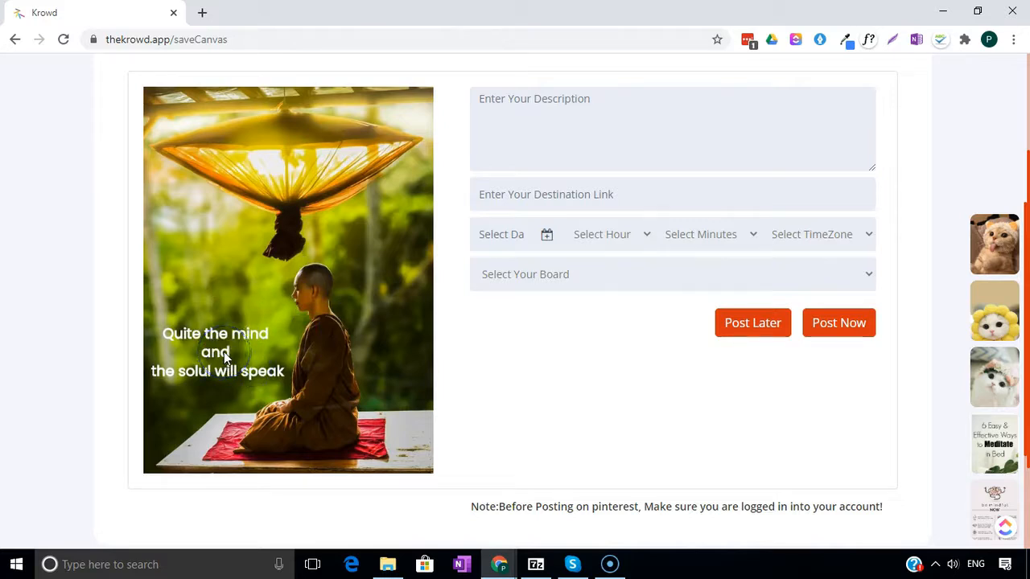
click(594, 129)
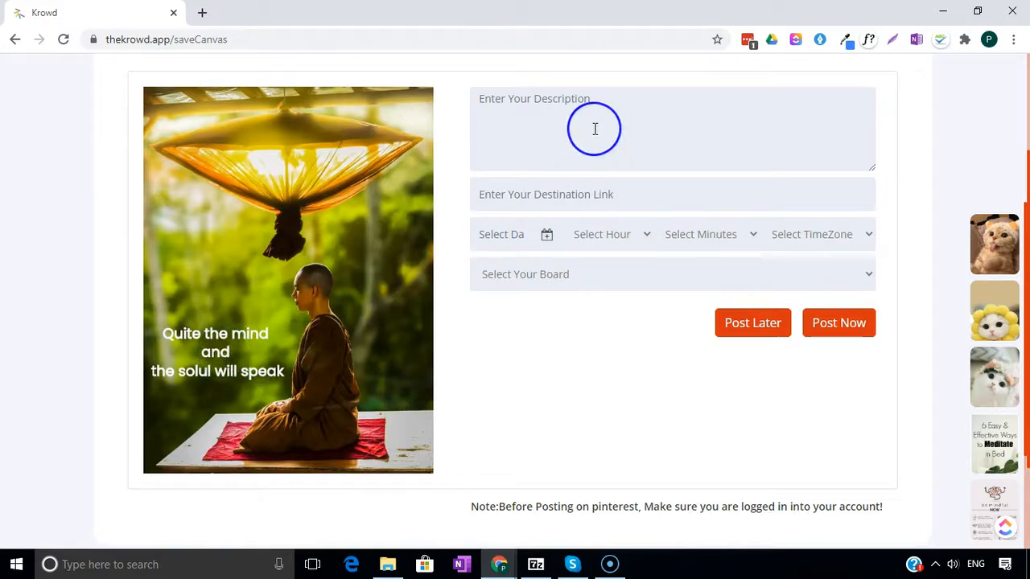
click(607, 135)
text(Le)
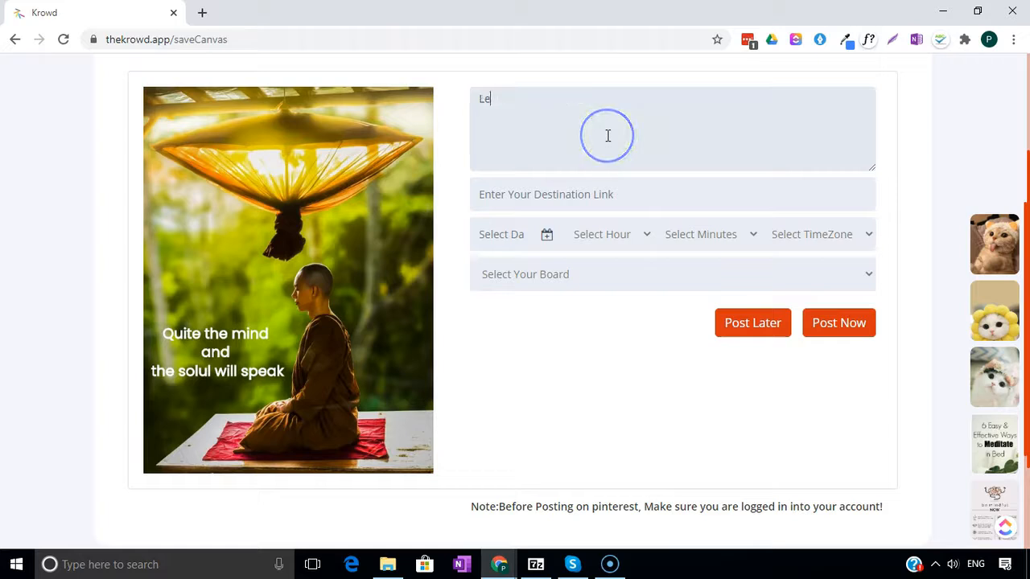
text(t your soul speak)
click(650, 199)
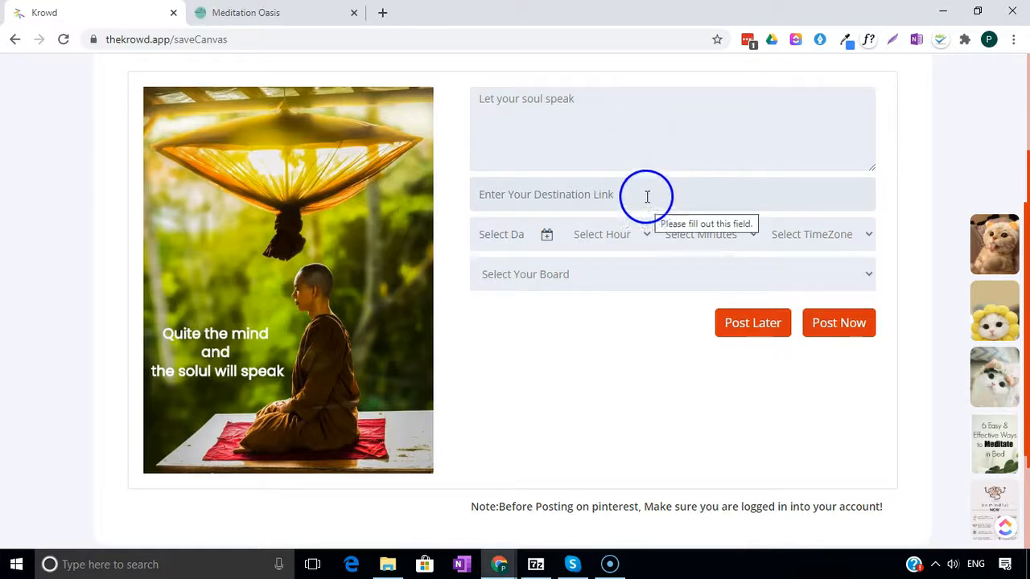
click(647, 197)
text(https://www.meditationoasis.com/)
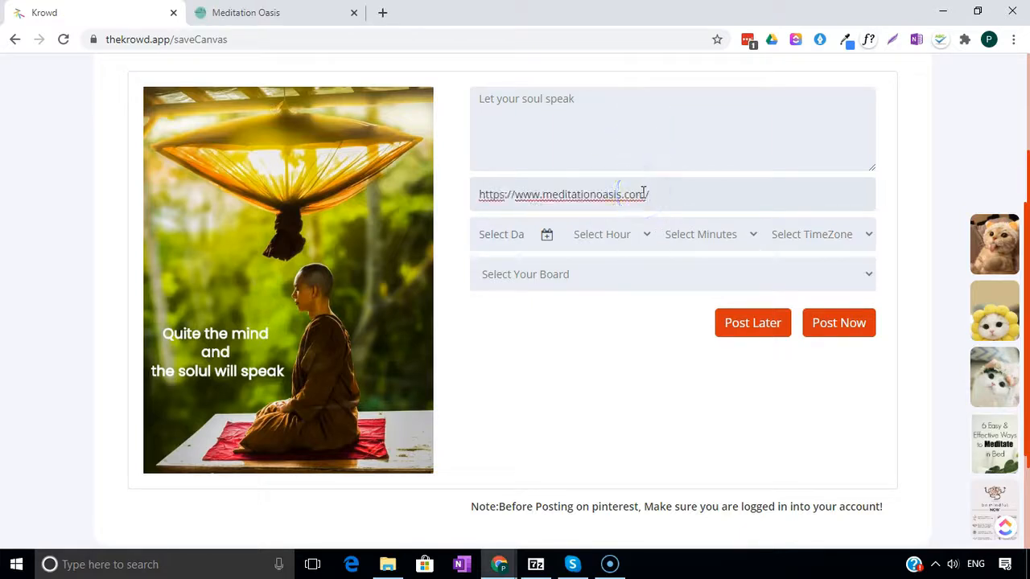
Post the image immediately to the "office design" Pinterest board and review the published pin
click(850, 337)
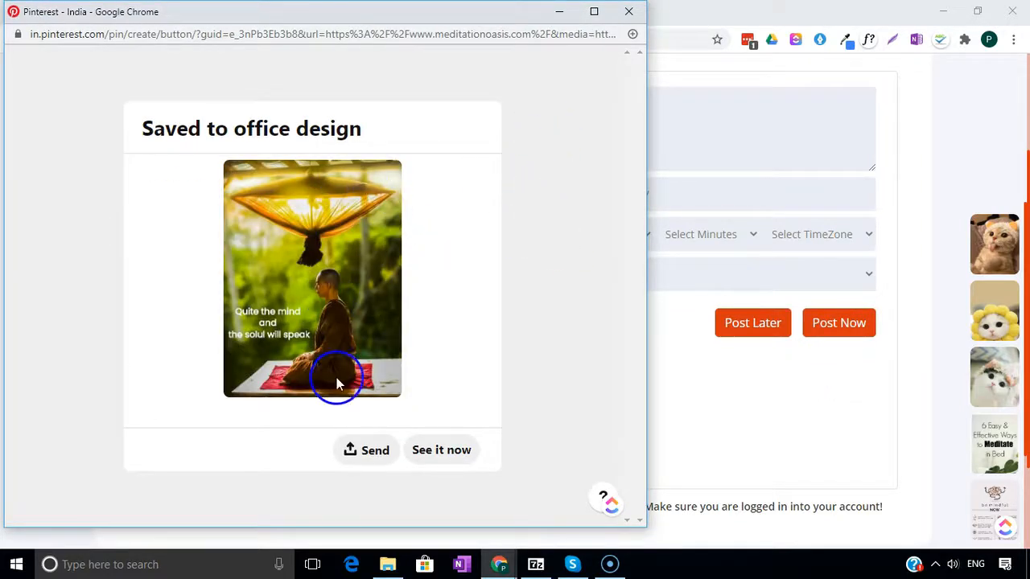
click(446, 464)
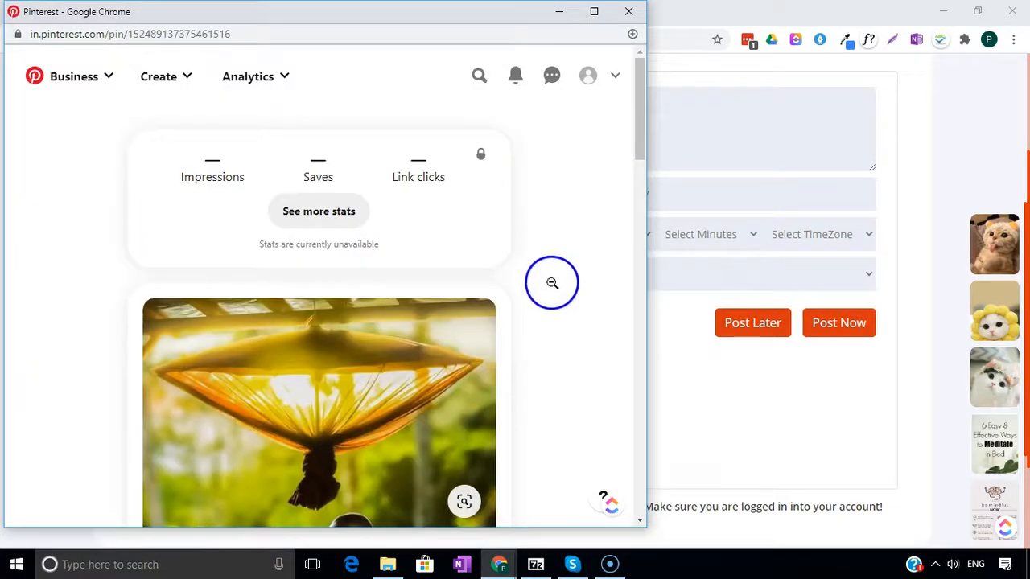
scroll(581, 253, down, 5)
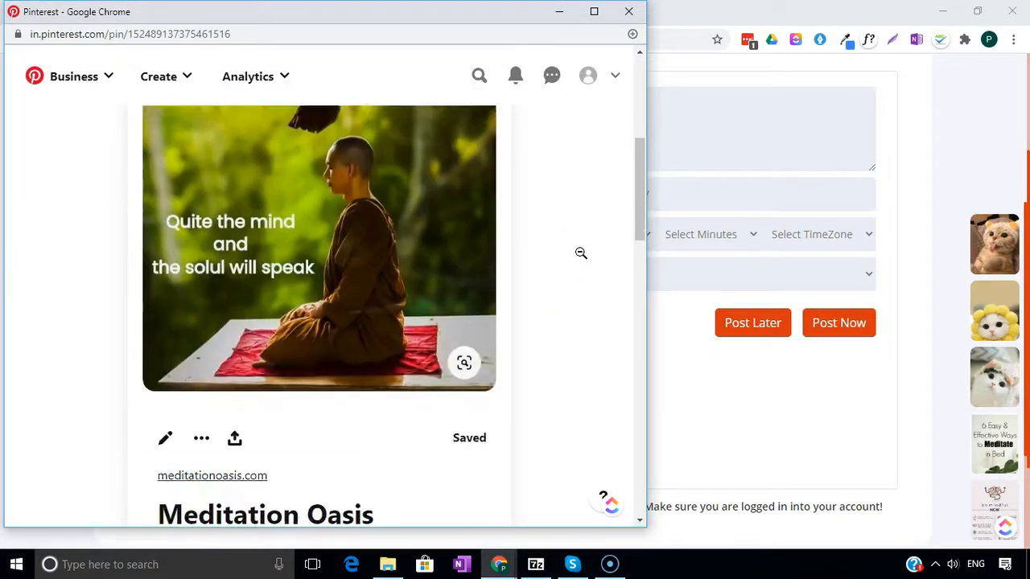
scroll(581, 254, down, 1)
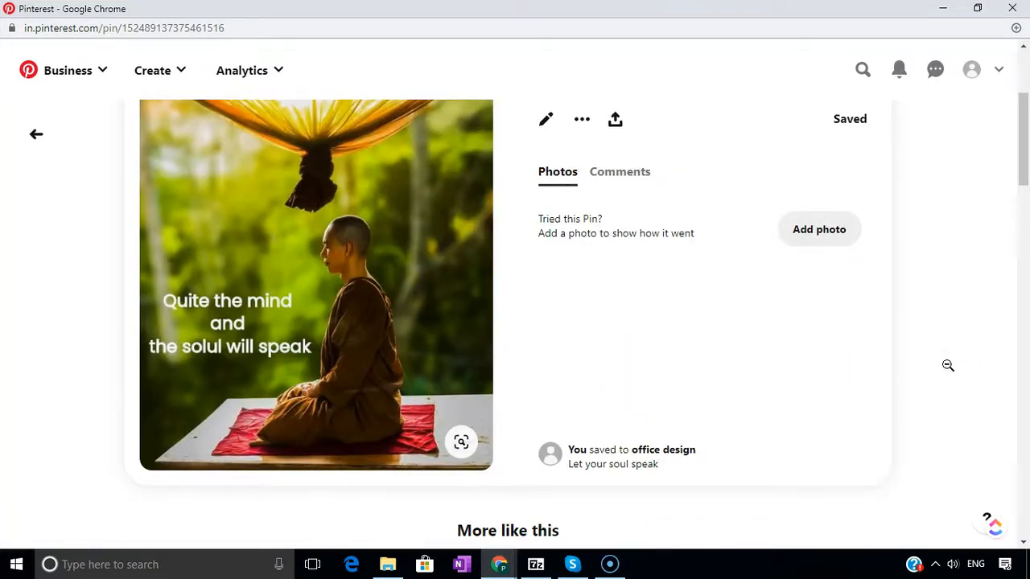
scroll(947, 365, down, 6)
scroll(947, 365, up, 8)
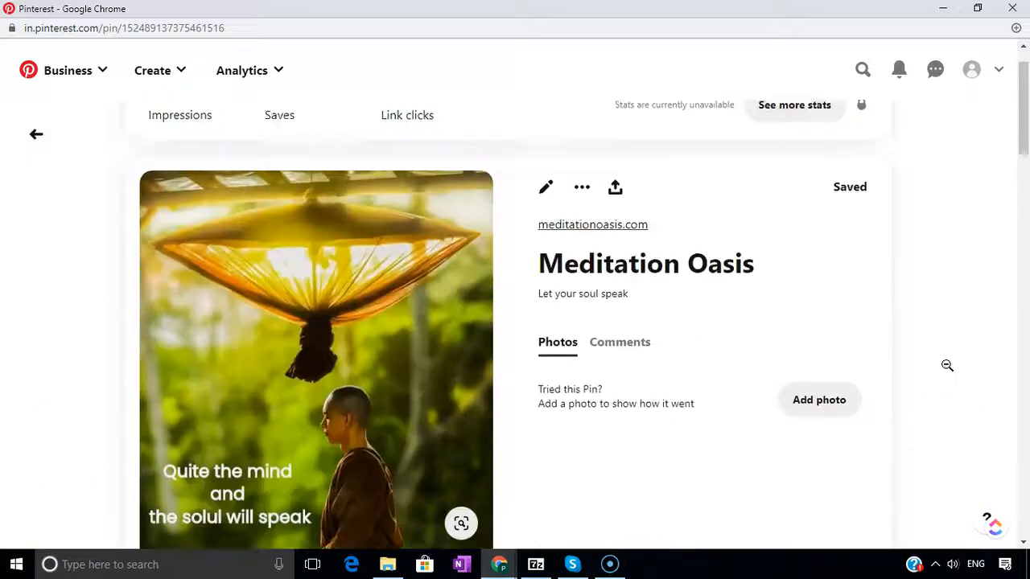
scroll(948, 365, up, 1)
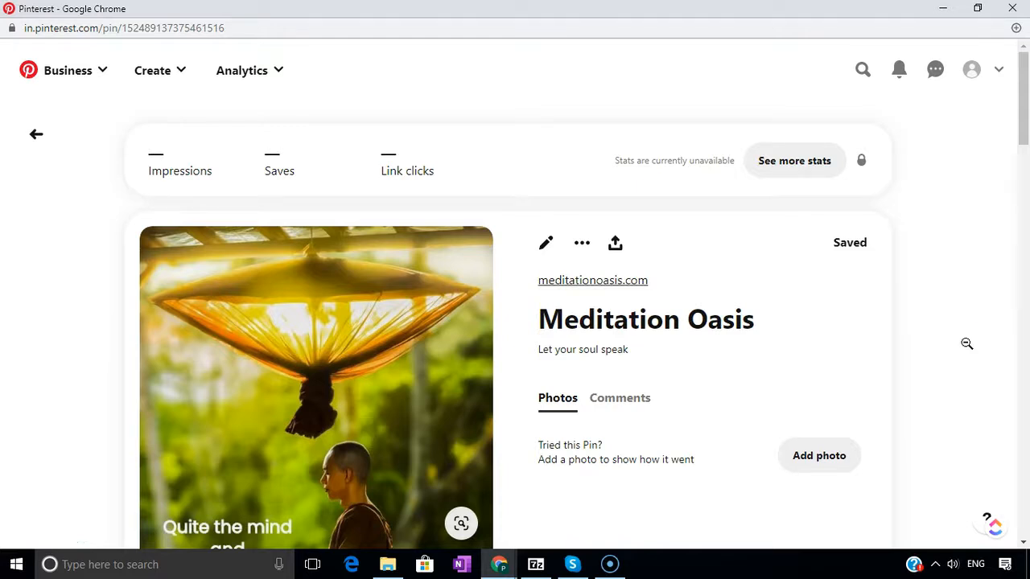
click(965, 329)
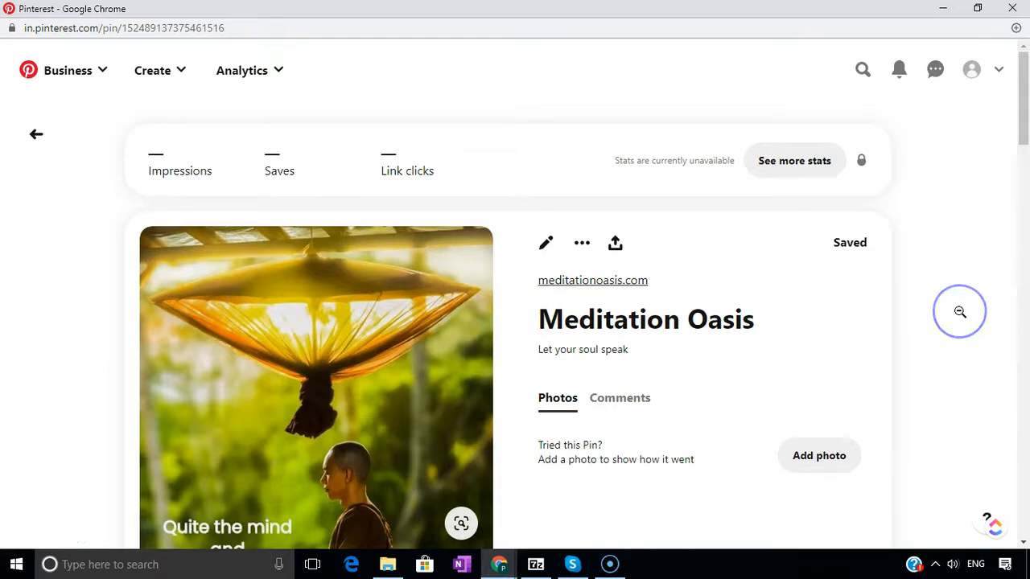